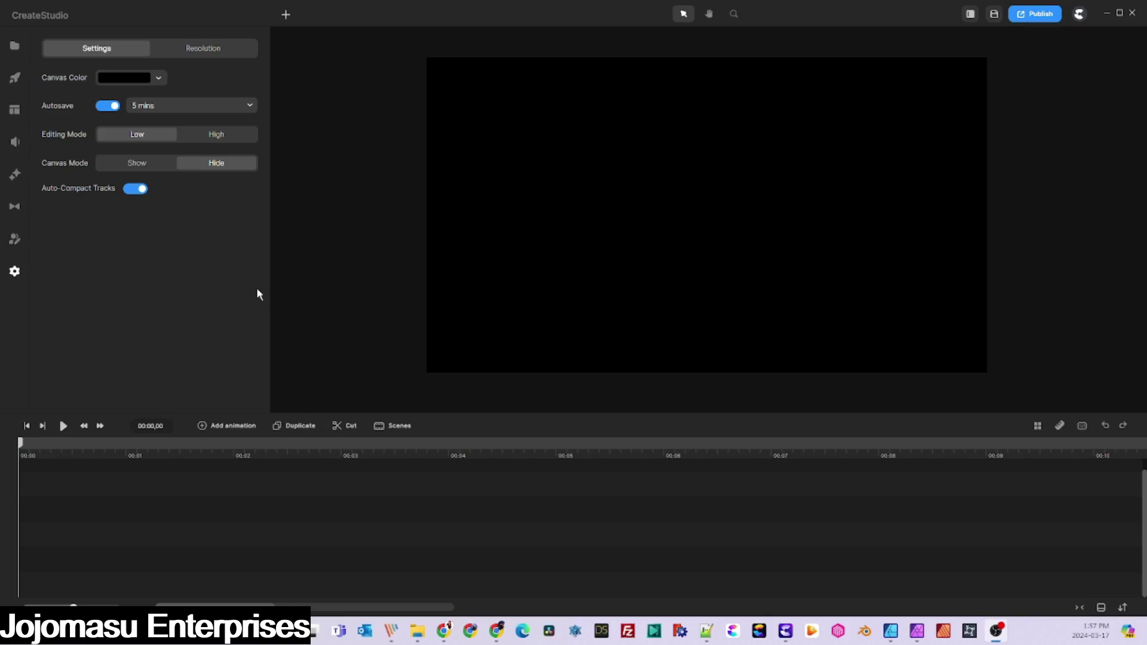
Add the 3D character Tom to the scene and stretch his clip to about 9.5 seconds.
left_click(15, 78)
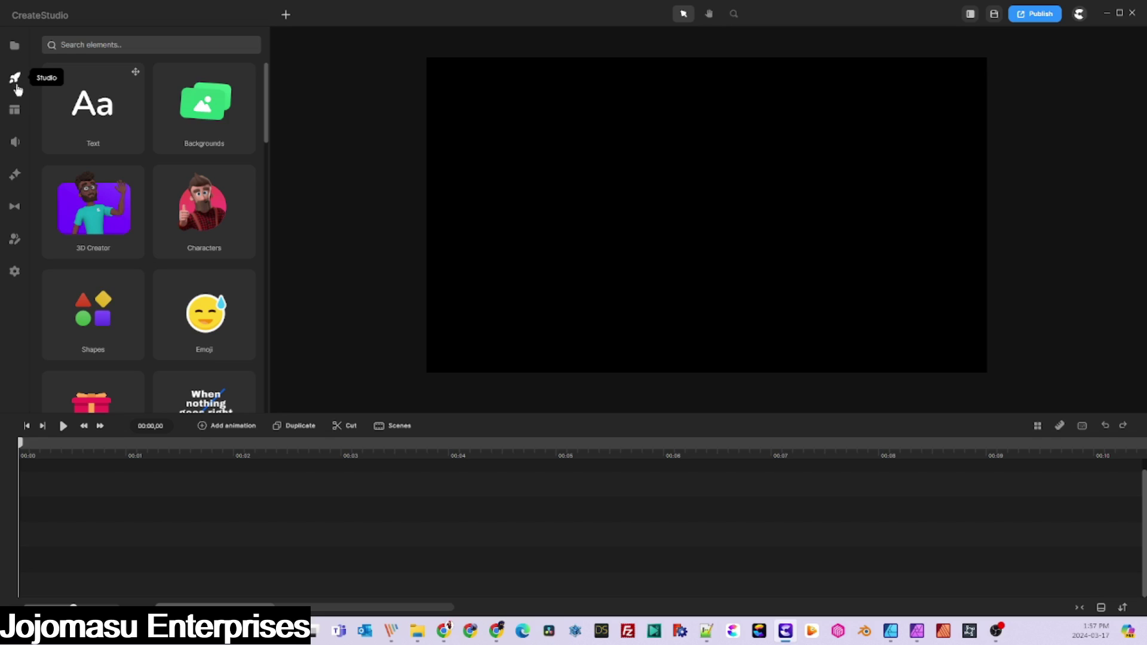
left_click(109, 221)
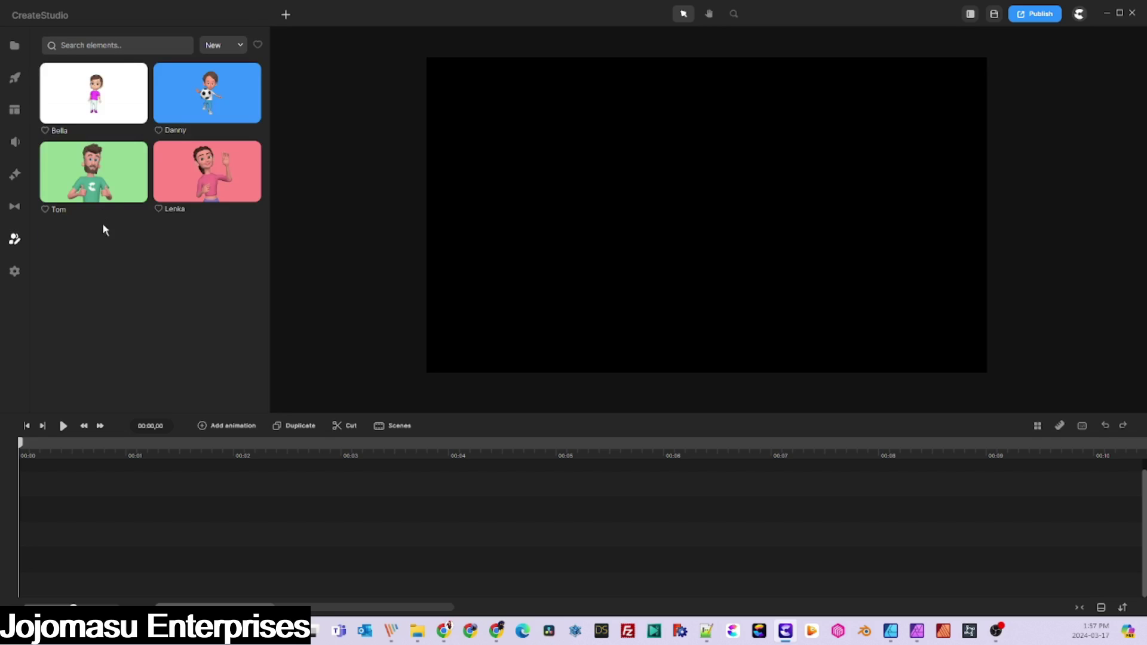
left_click_drag(96, 179, 35, 489)
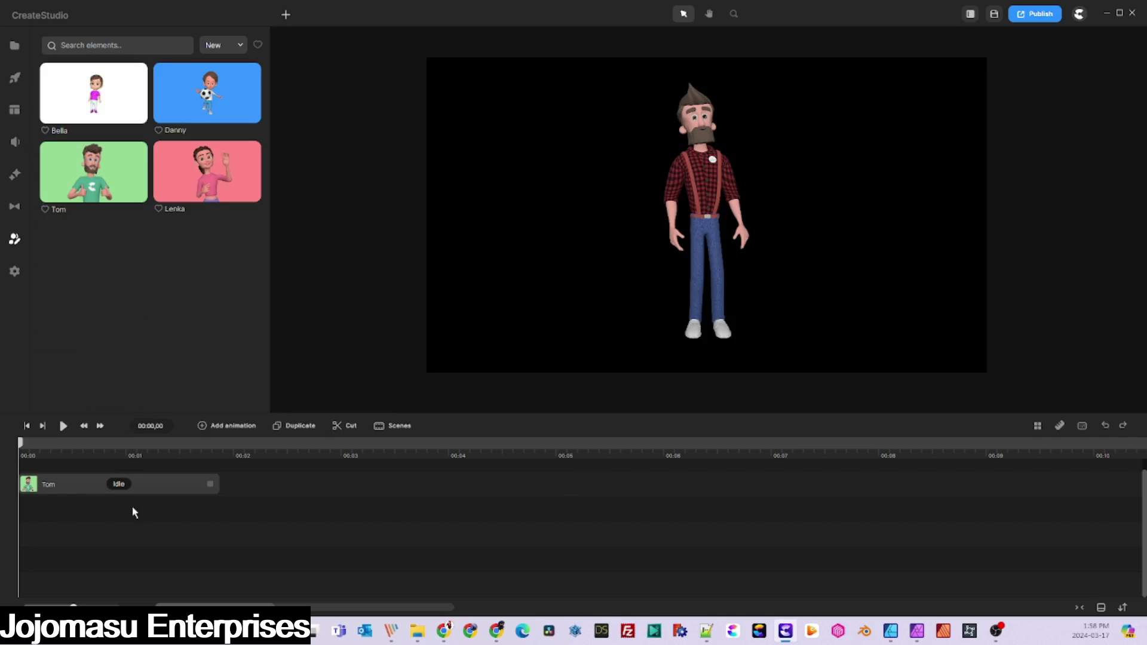
left_click_drag(218, 484, 1092, 485)
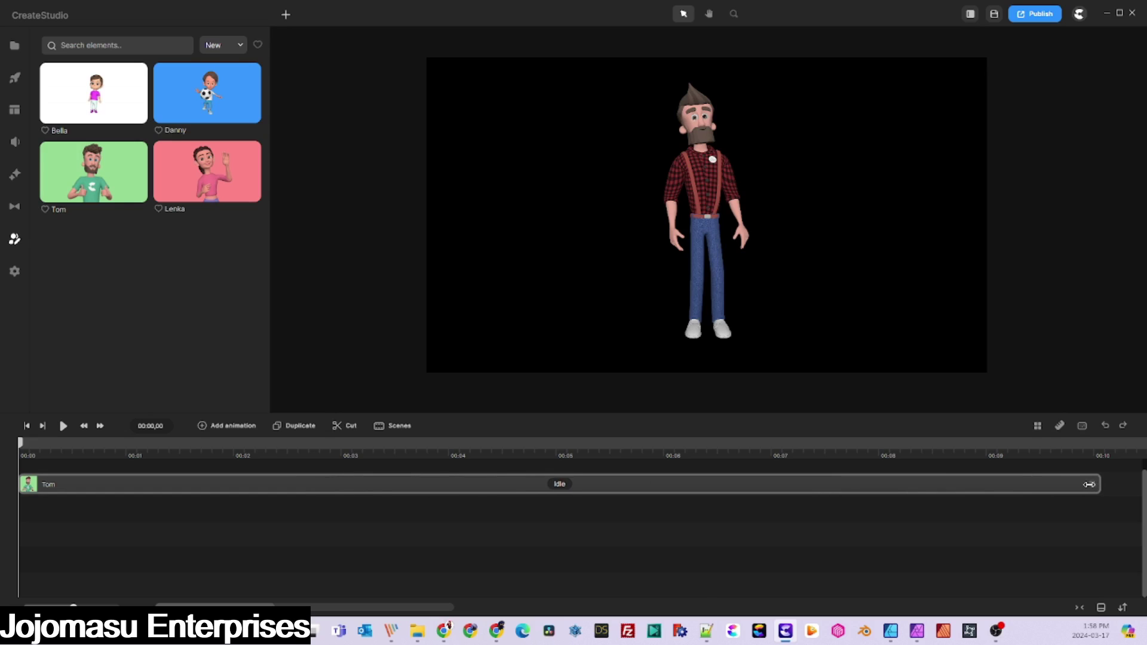
Dress Tom in the Pajama top and give him Side Shaved facial hair.
left_click(1090, 484)
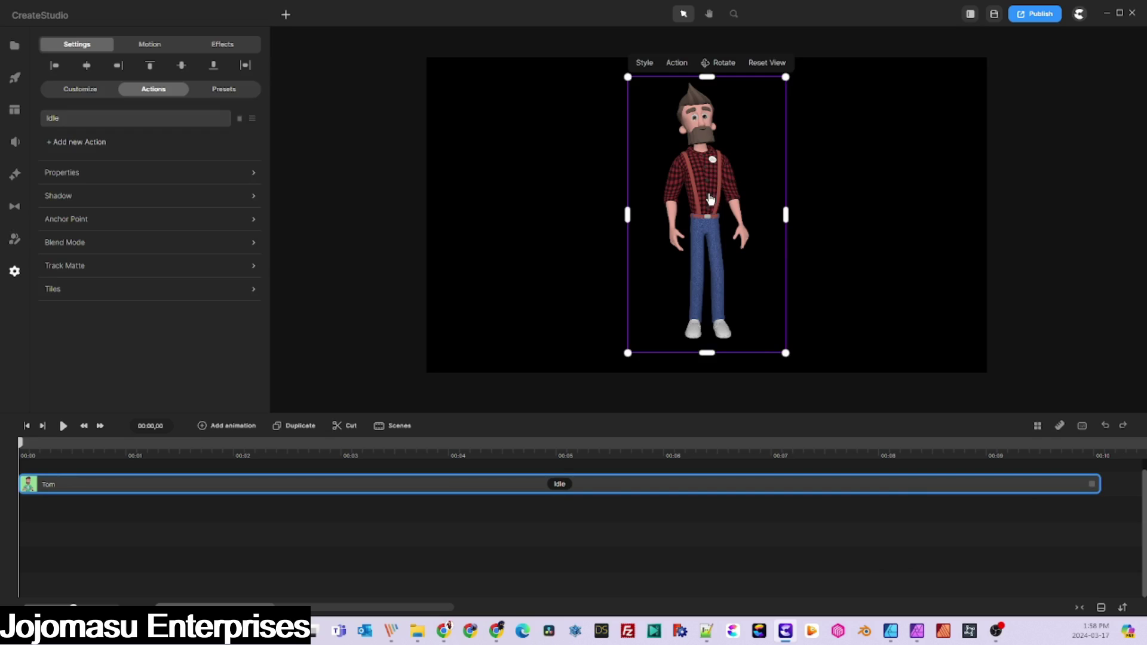
left_click(81, 89)
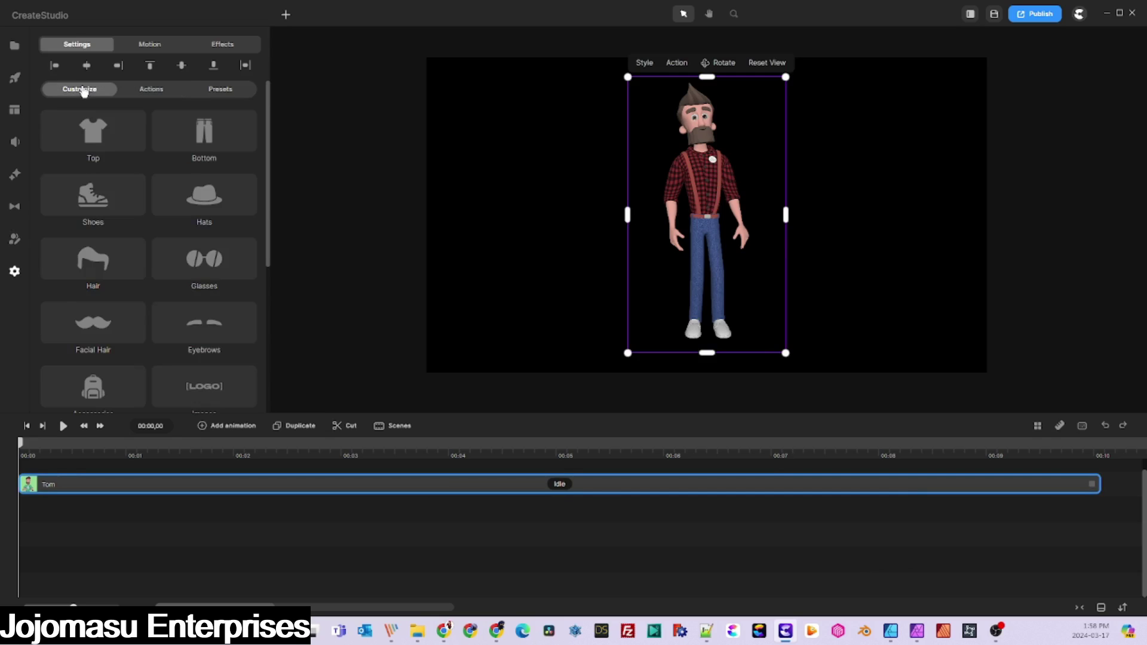
left_click(92, 139)
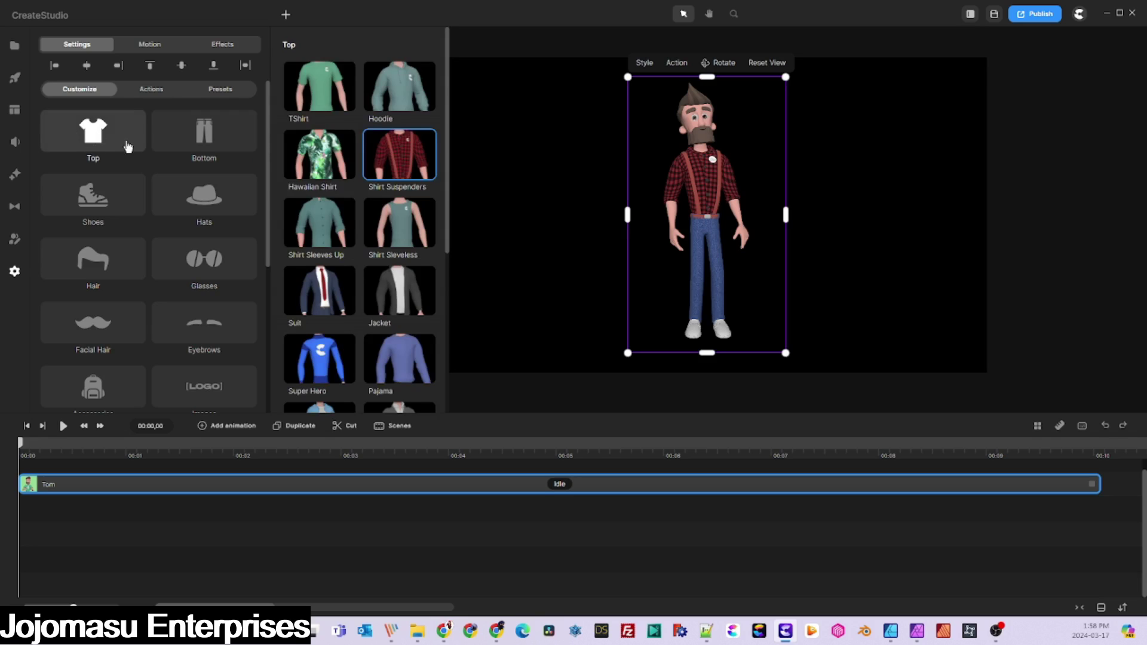
left_click(401, 361)
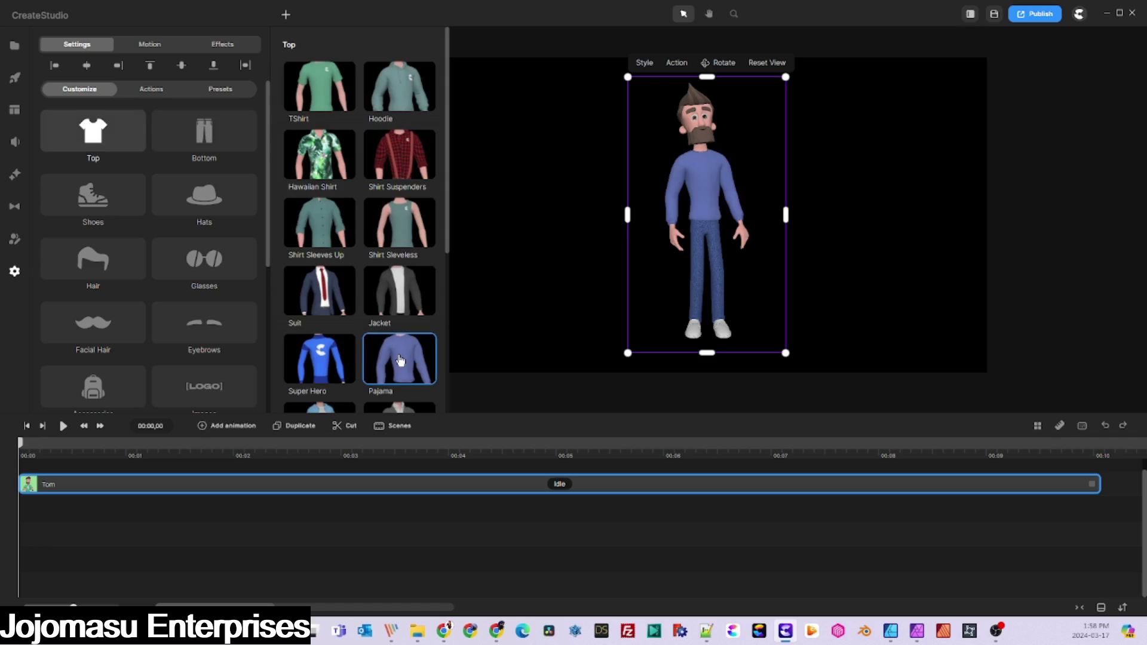
left_click(94, 325)
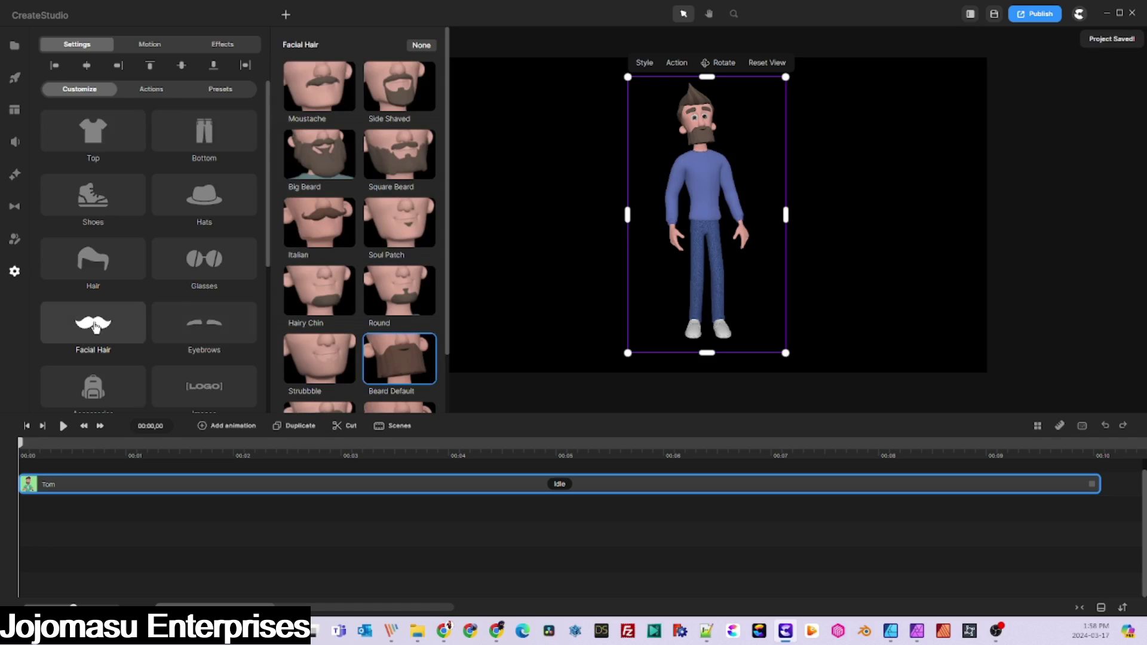
left_click(400, 90)
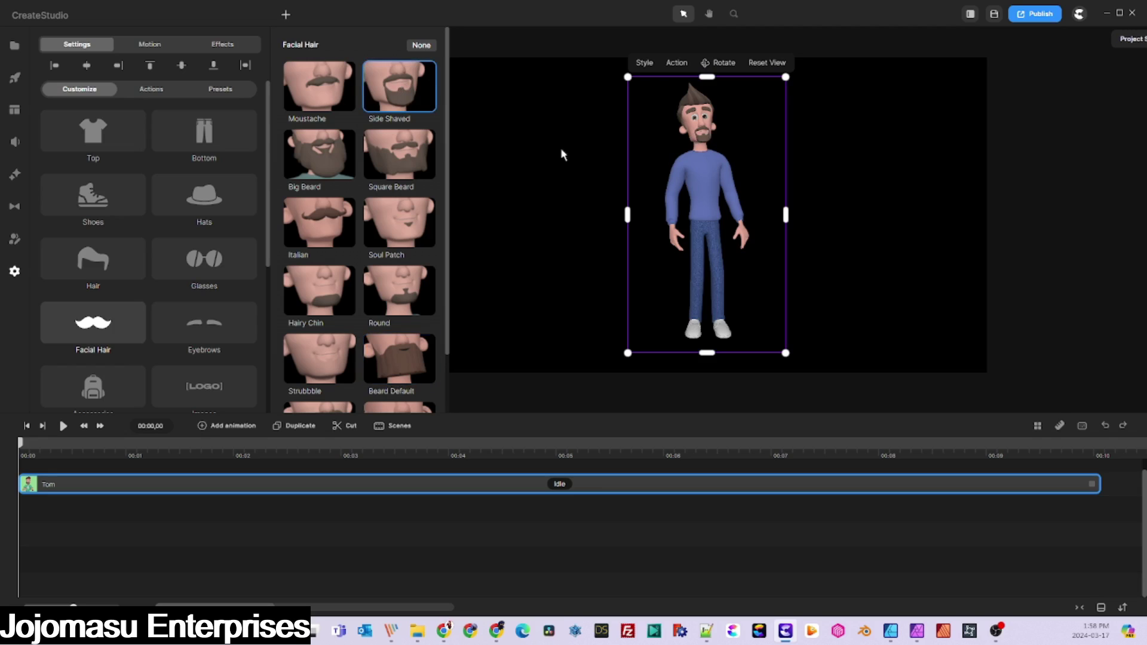
left_click(838, 209)
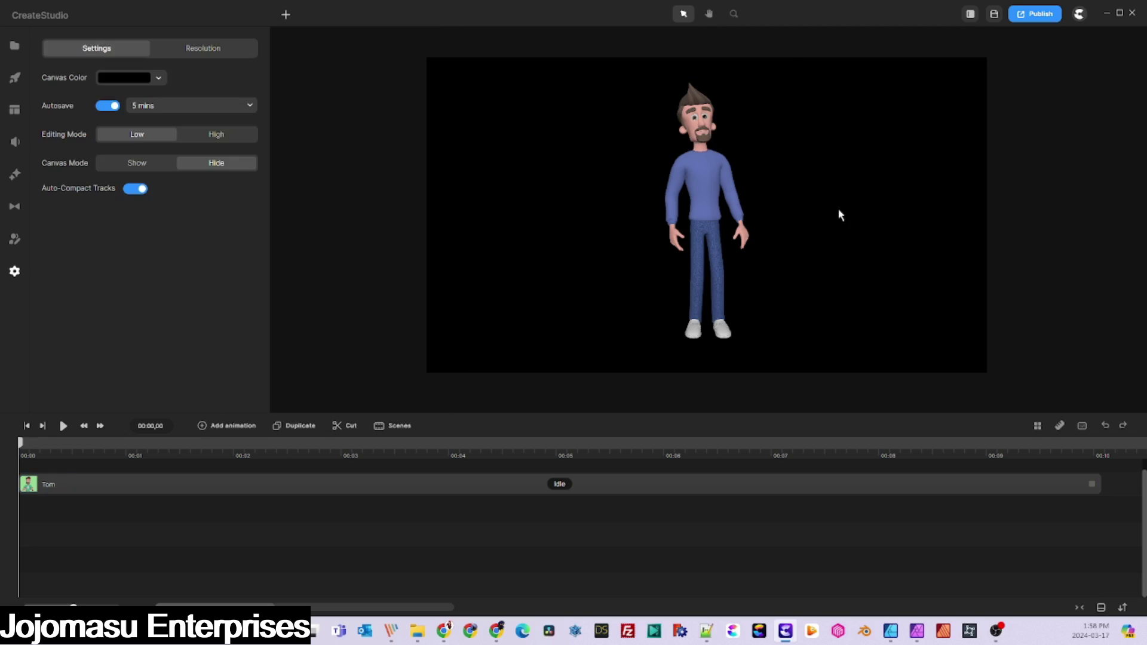
left_click(720, 213)
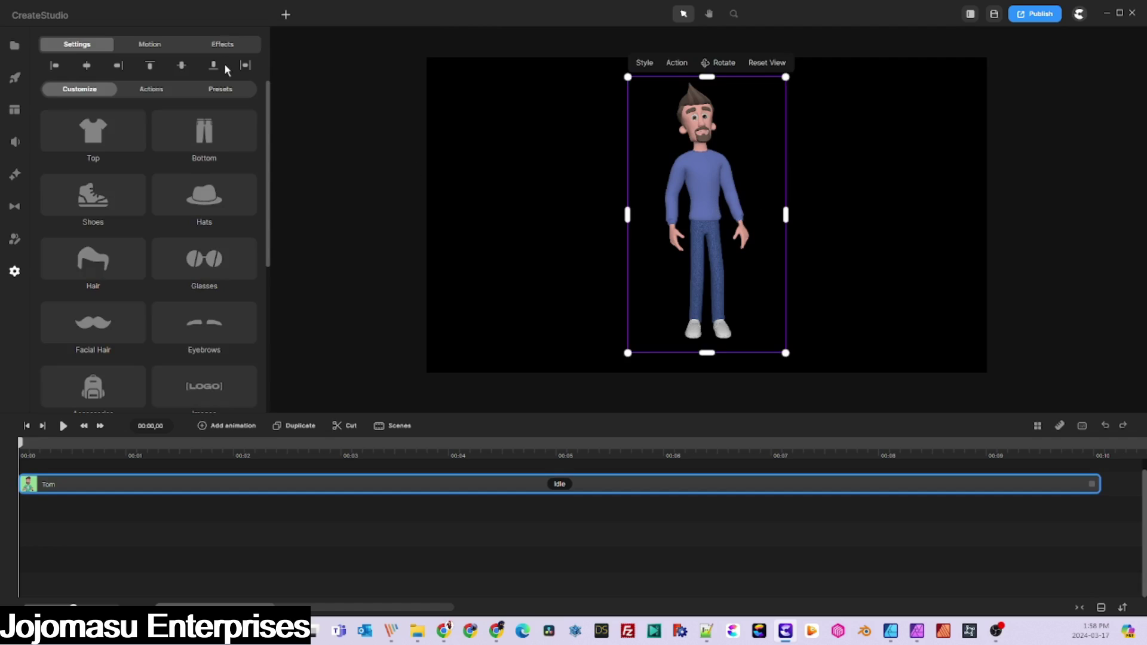
Change Tom's action from Idle to Wave.
left_click(154, 90)
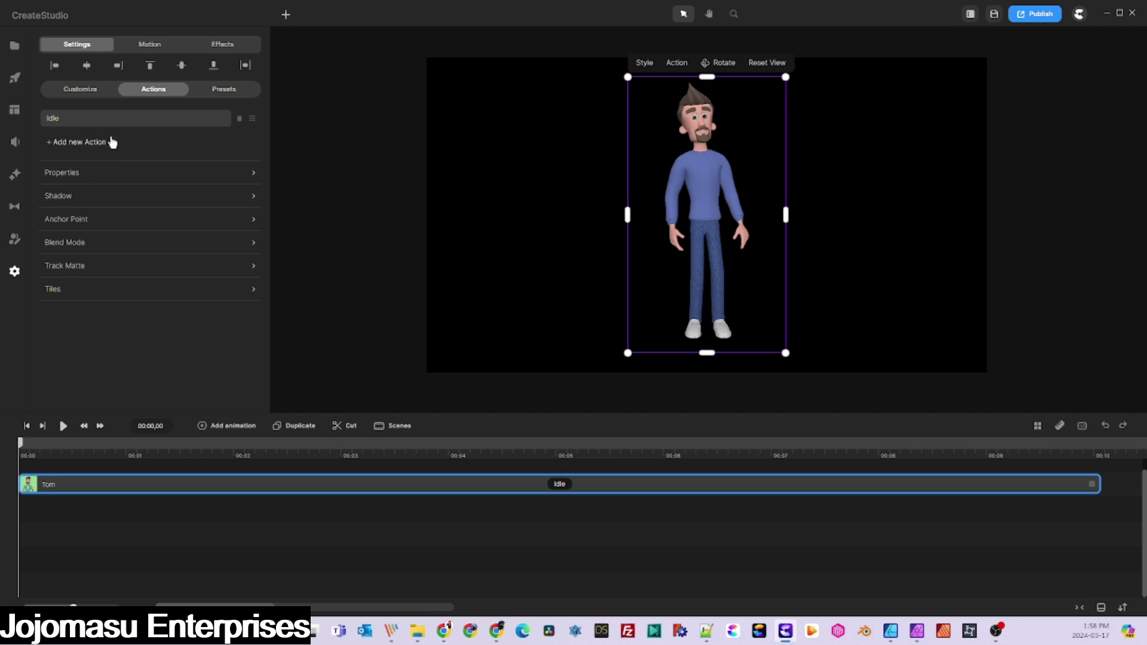
left_click(179, 119)
scroll(351, 278, "down", 3)
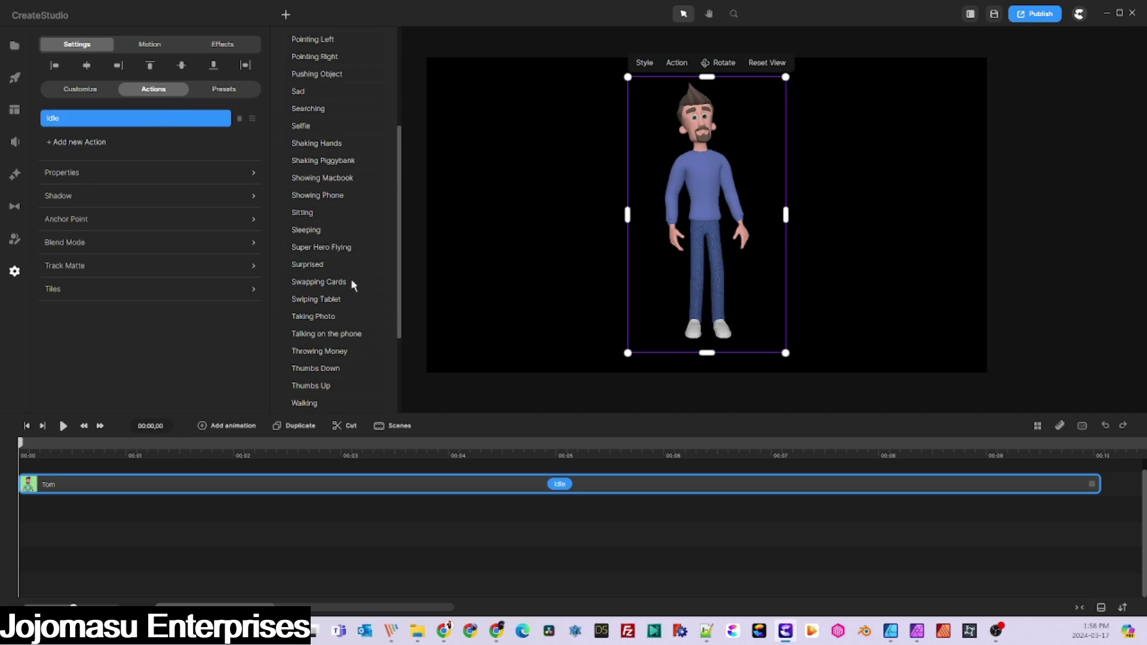
scroll(353, 284, "down", 3)
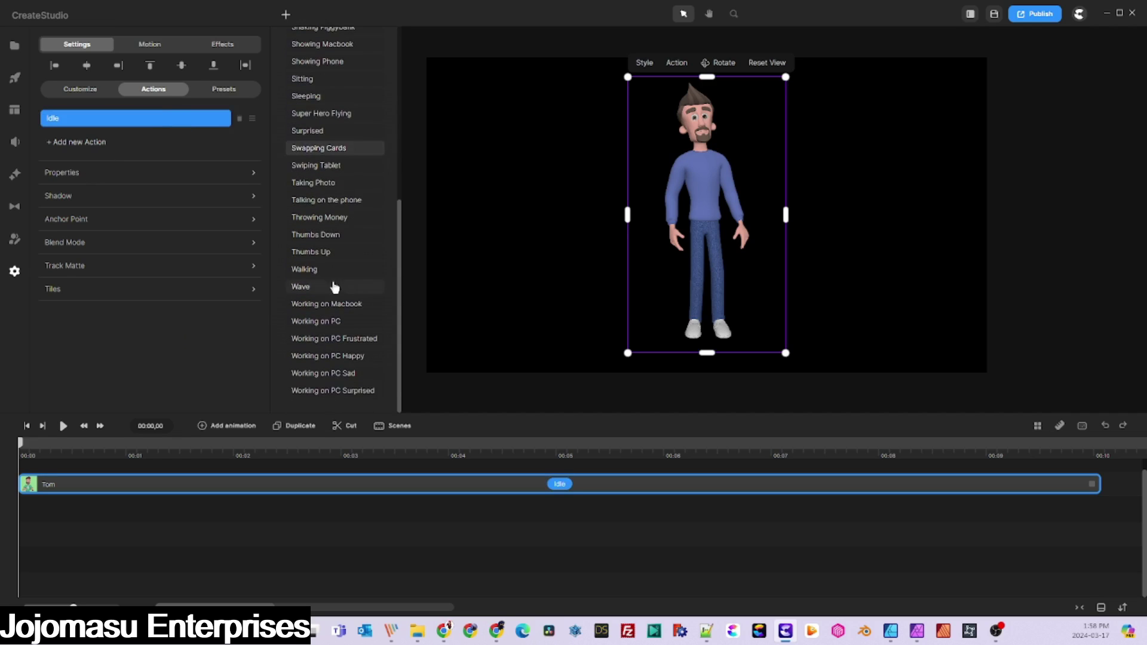
left_click(302, 290)
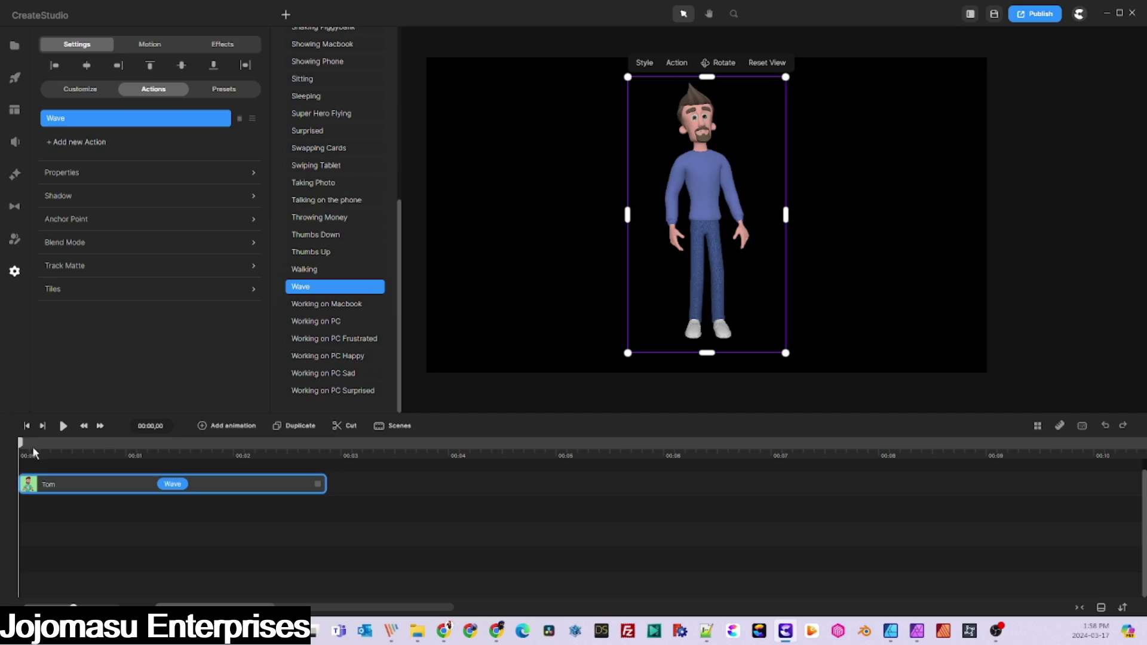
Enable Disable Start and Disable End on the Wave action so he holds the pose.
left_click(177, 483)
left_click(272, 436)
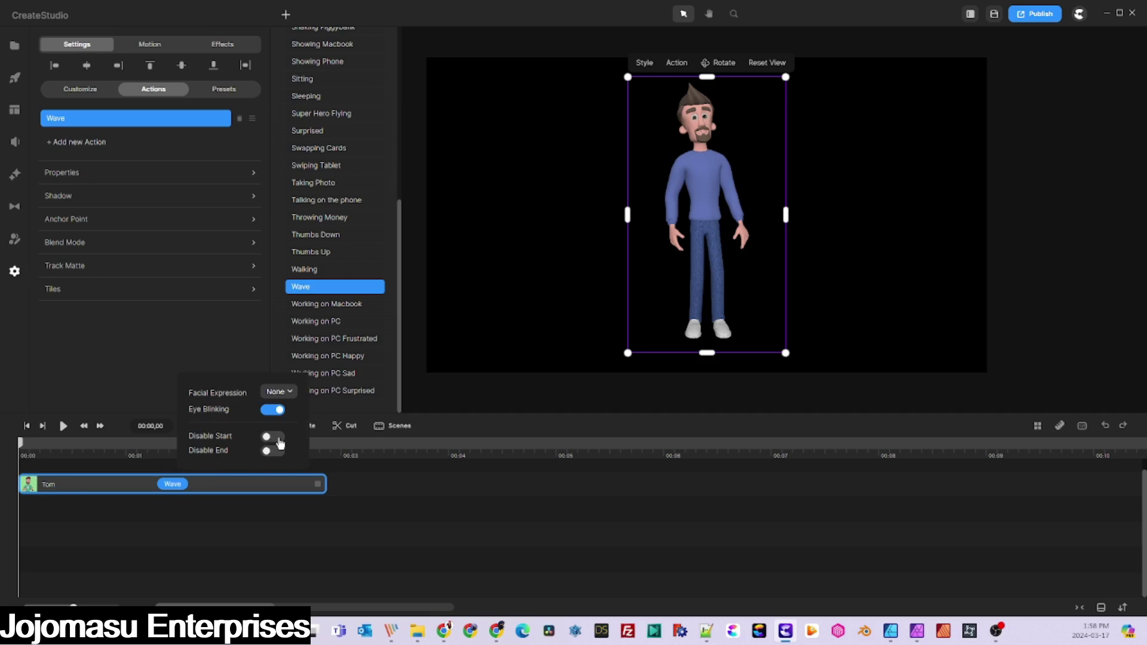
left_click(273, 451)
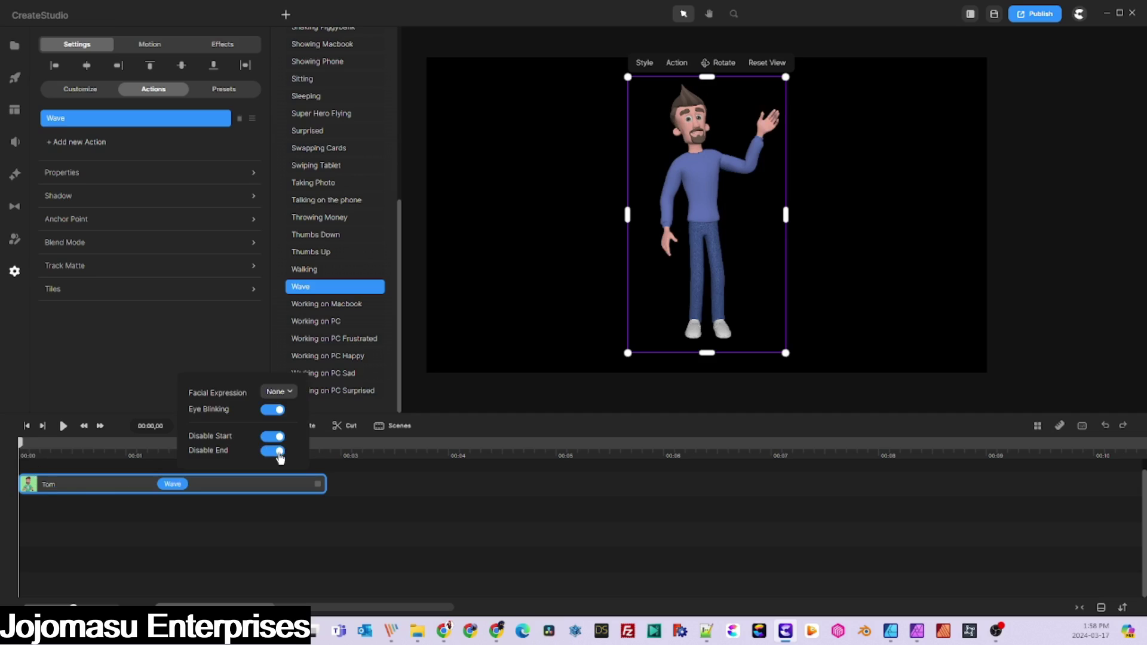
left_click(846, 193)
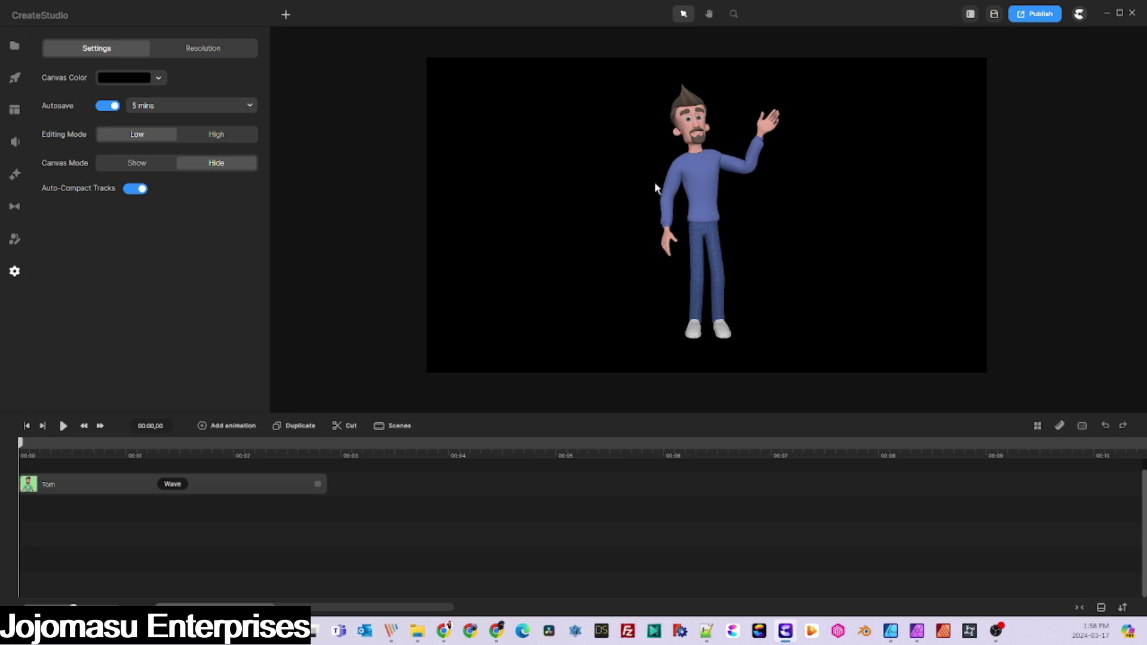
Rotate Tom in 3D so he tilts toward the viewer, seen from a high angle.
left_click(709, 167)
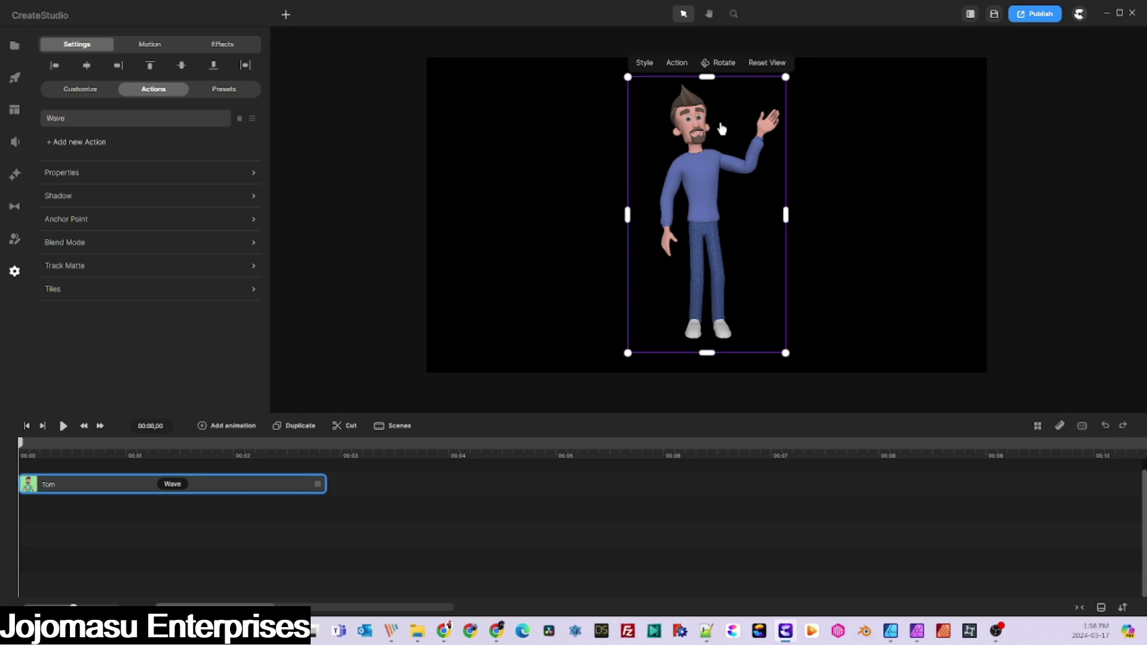
left_click(723, 63)
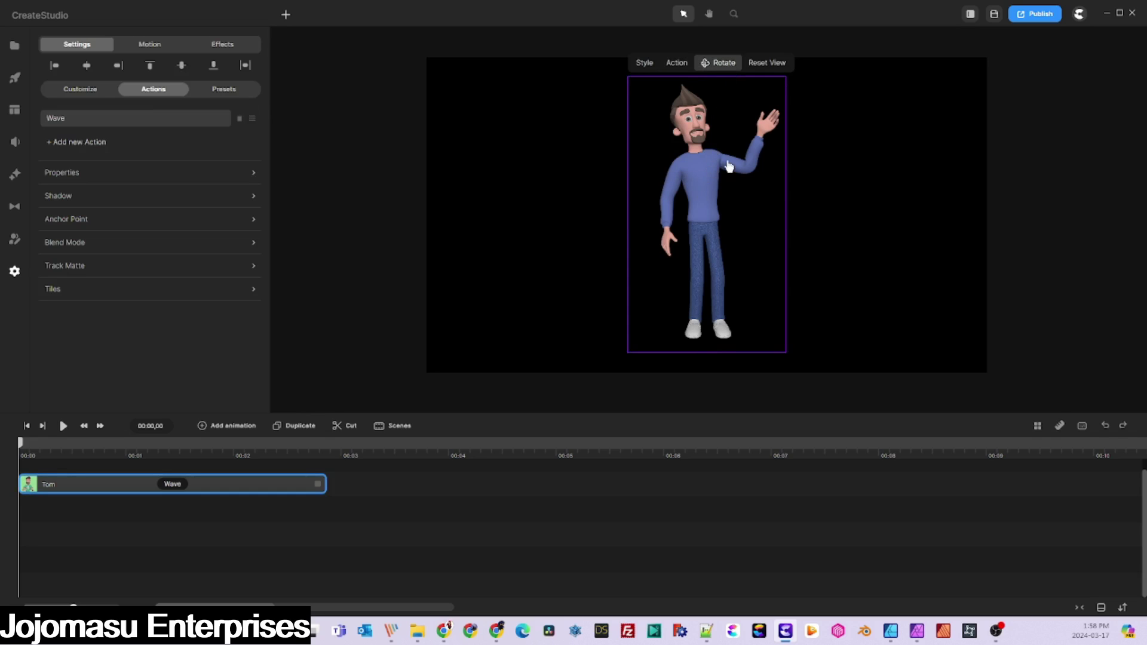
left_click_drag(729, 172, 668, 248)
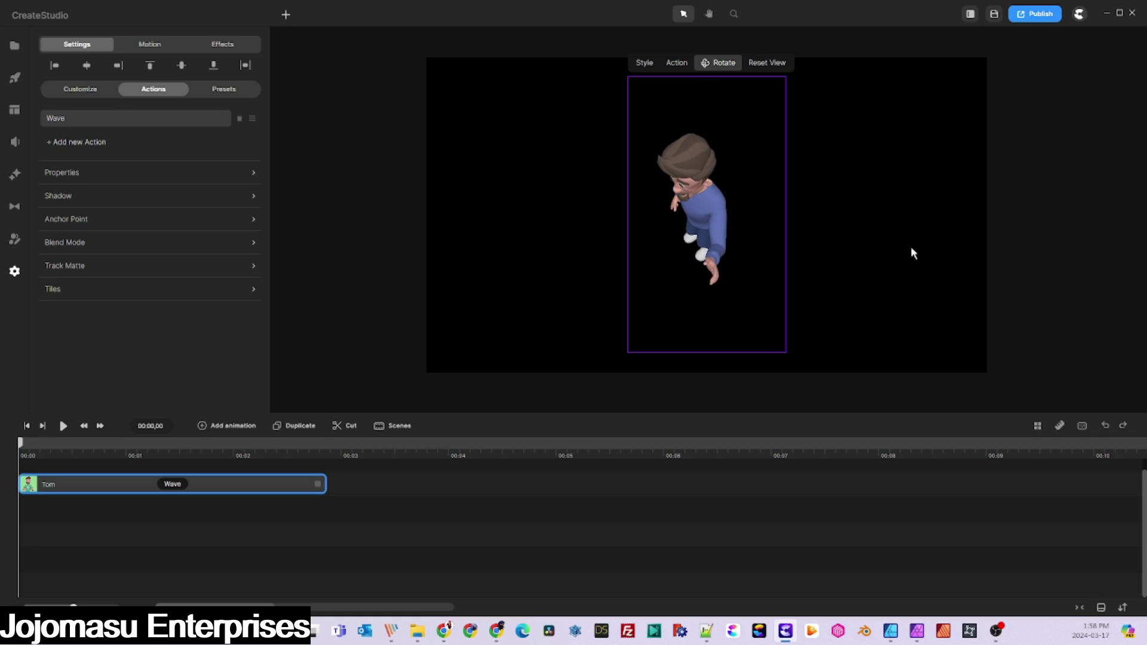
scroll(703, 247, "up", 5)
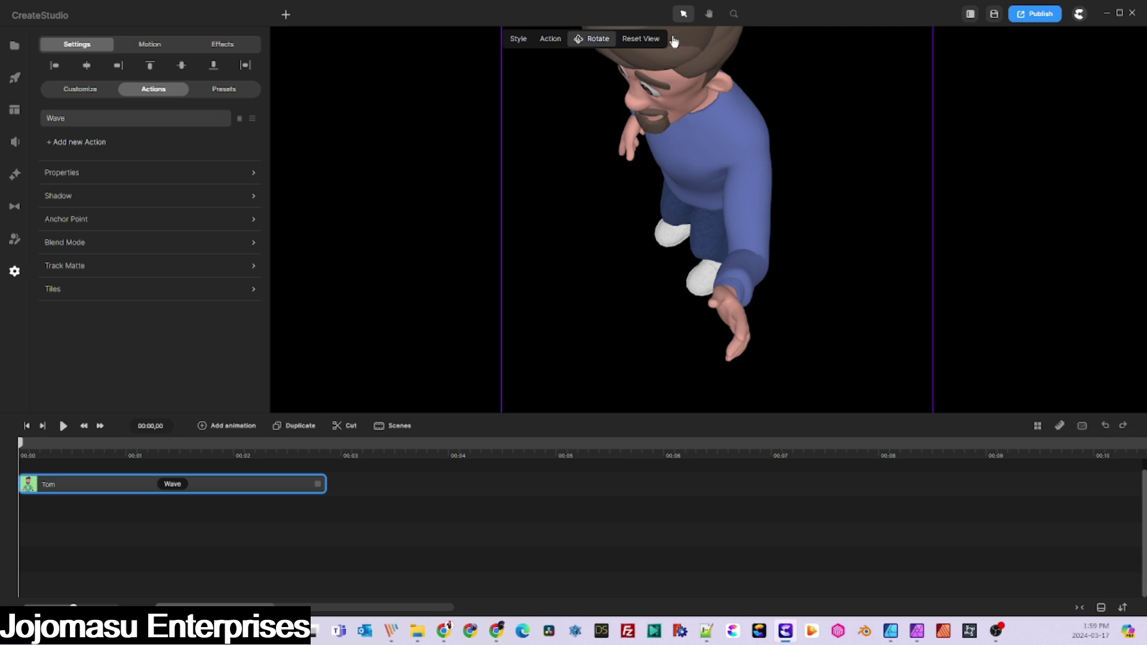
left_click(1041, 122)
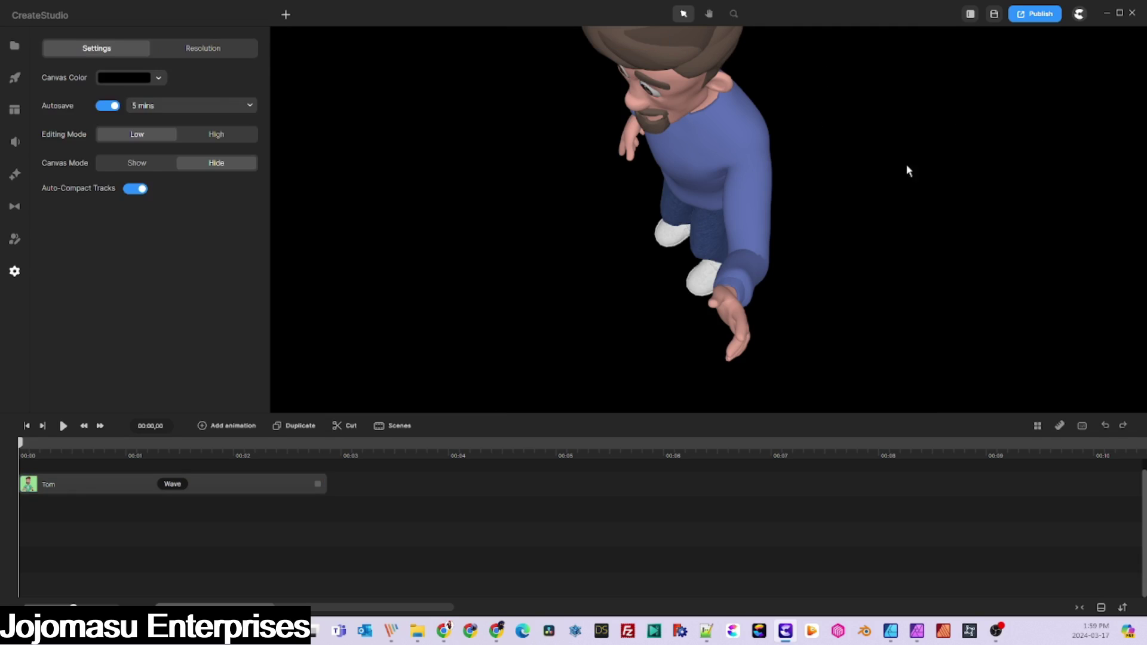
scroll(772, 181, "up", 5)
scroll(772, 181, "down", 5)
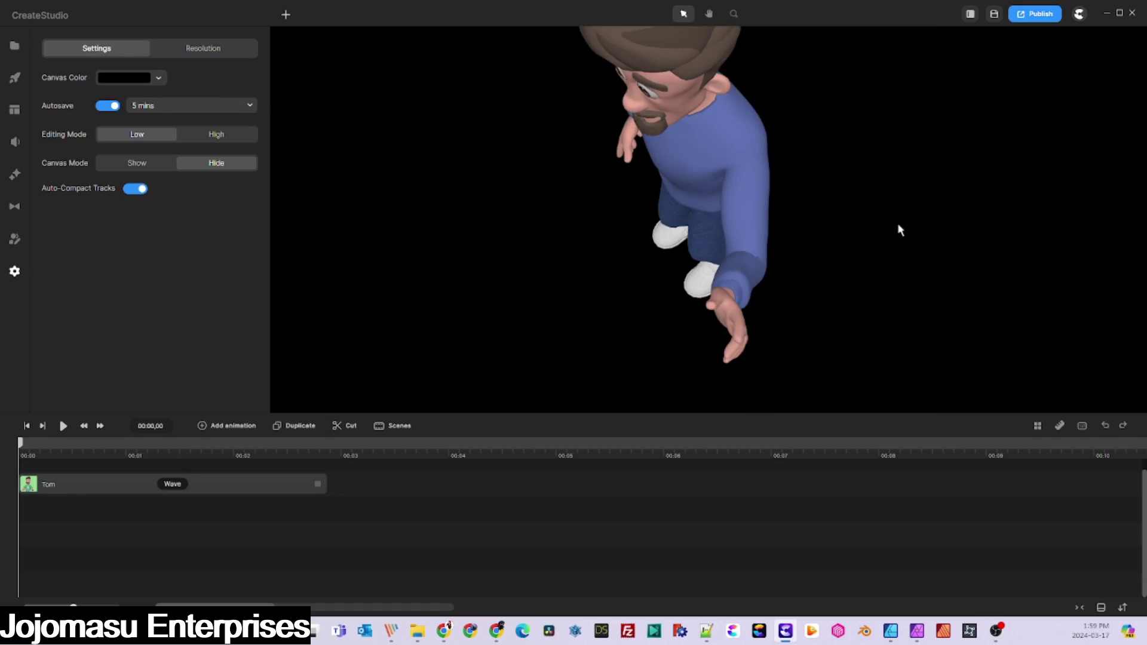
Capture a 160 x 450 region around Tom's arm with PicPick, then minimize the editor.
key("shift+Print")
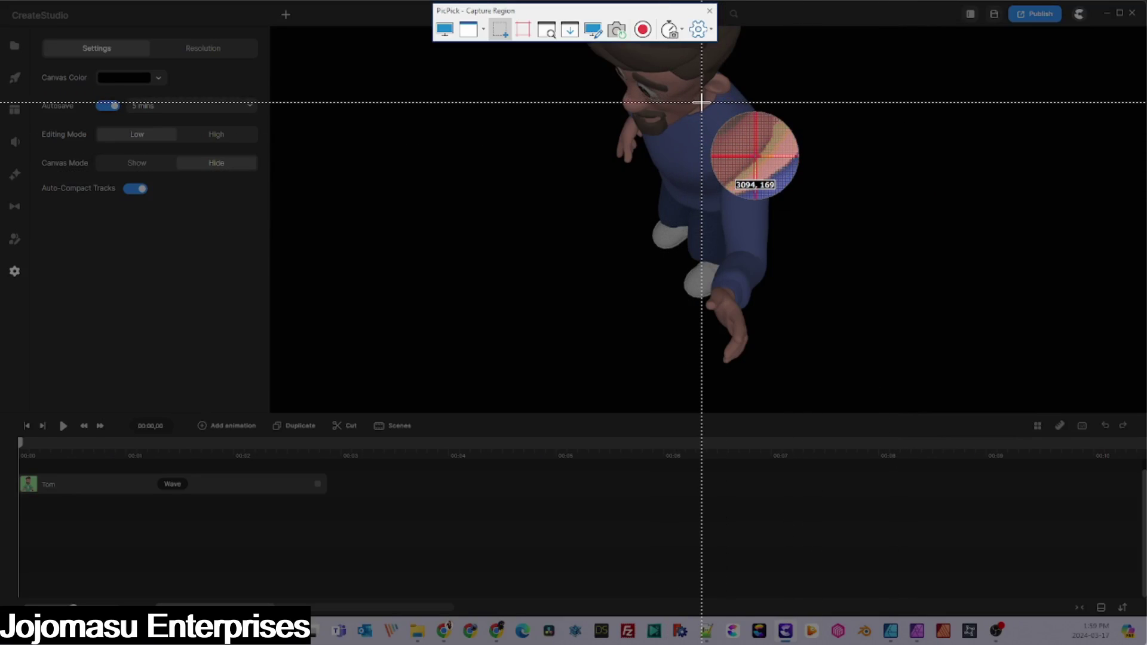
left_click_drag(695, 101, 790, 370)
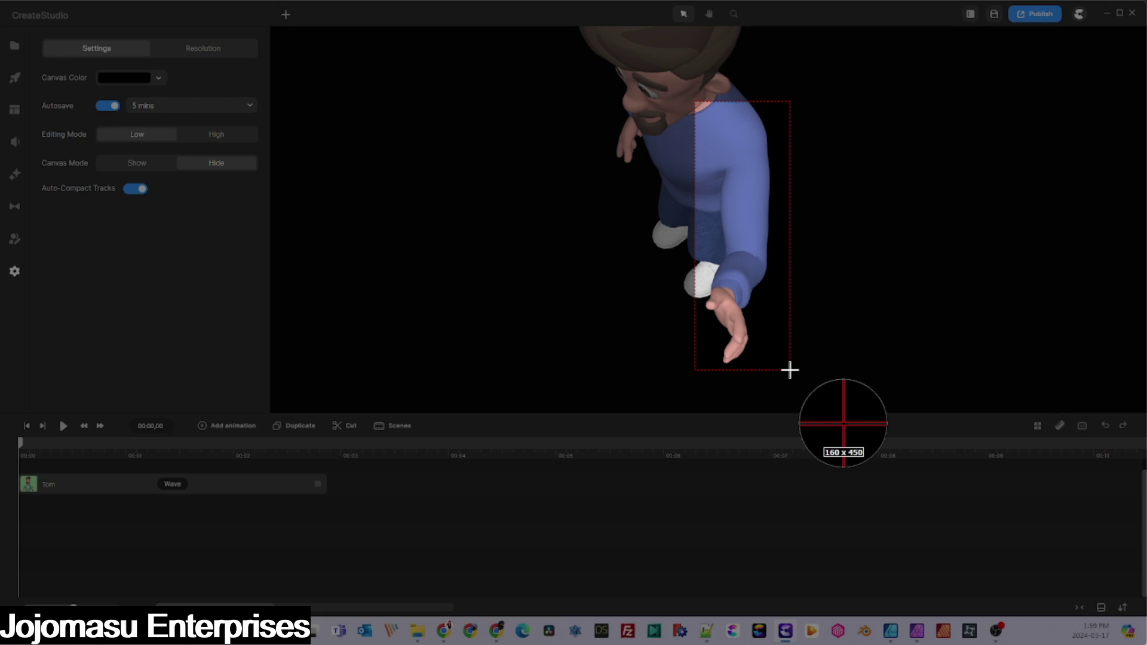
left_click_drag(790, 371, 790, 371)
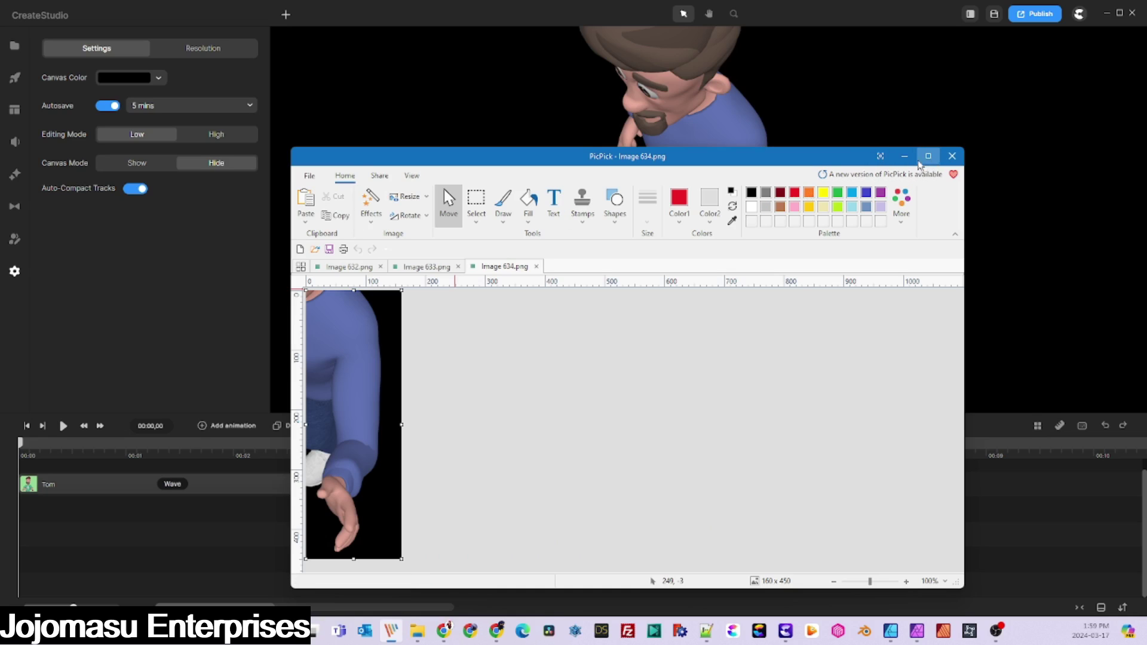
left_click(905, 158)
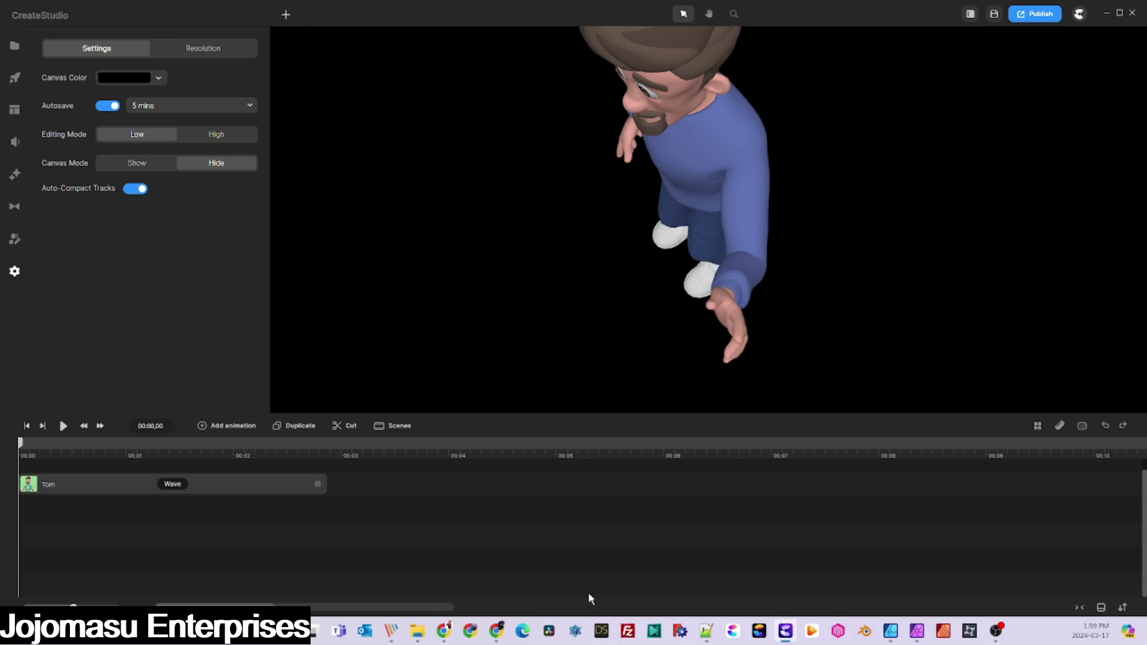
Create a new document from the clipboard and start a Pen outline around the hand and fingers.
mouse_move(890, 637)
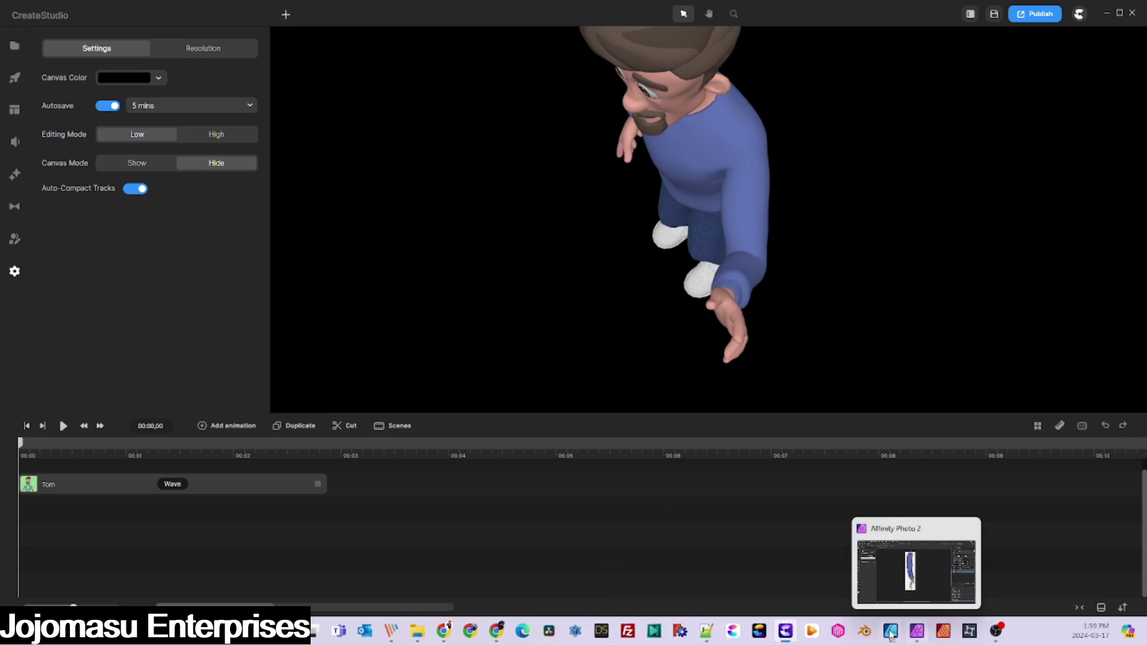
left_click(890, 637)
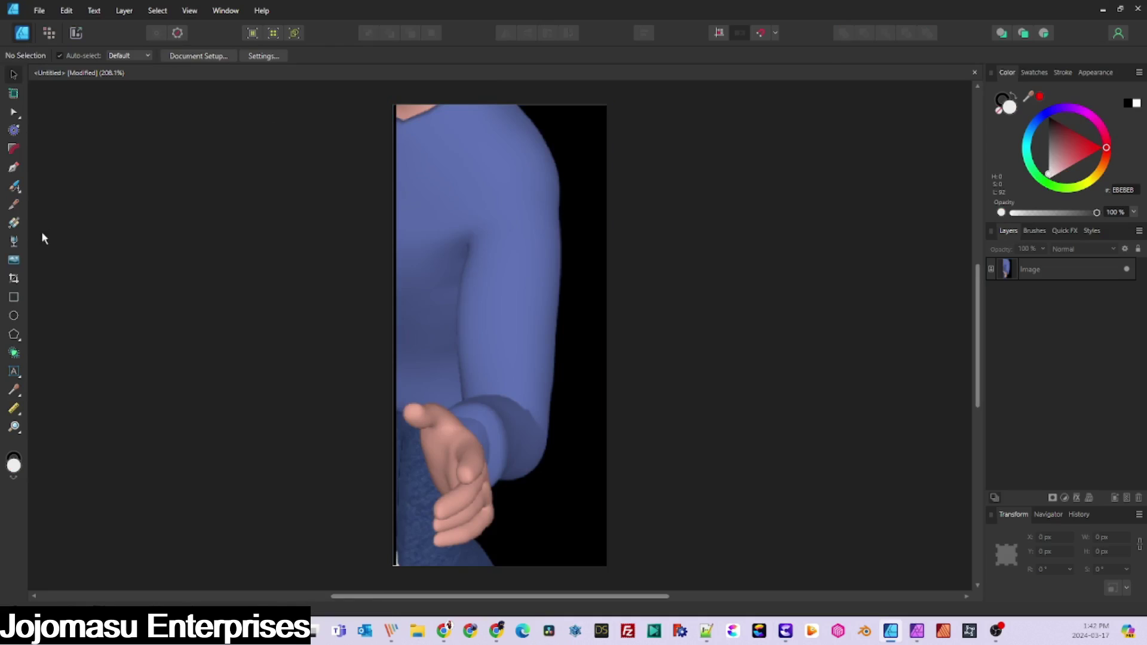
left_click(13, 167)
left_click(421, 430)
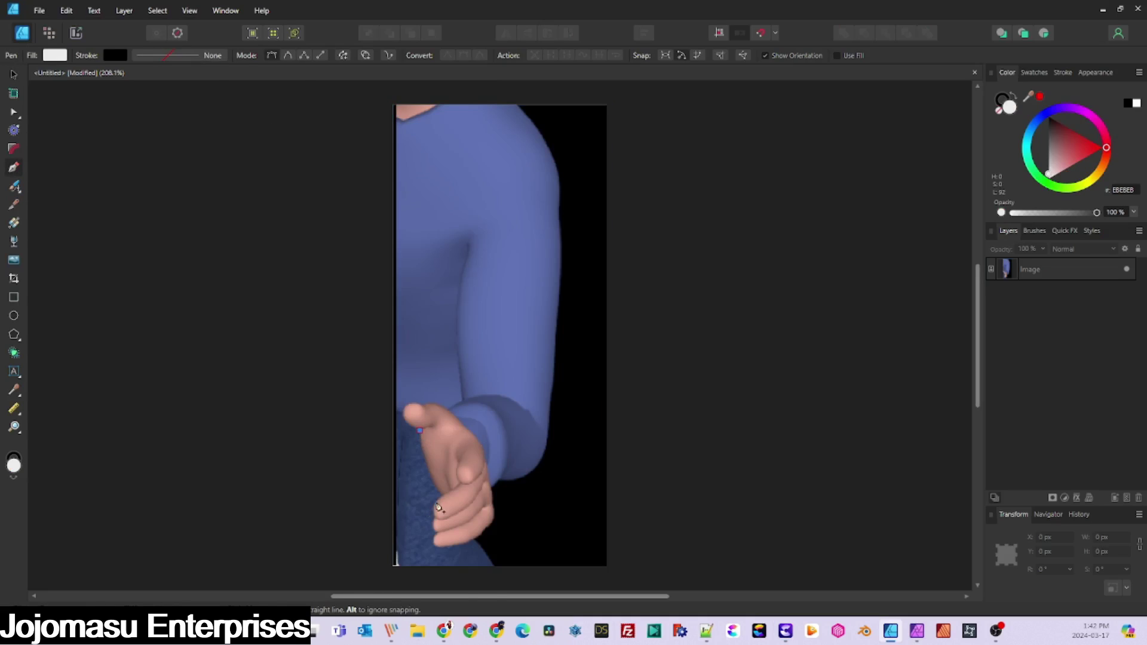
left_click(442, 495)
left_click(435, 516)
left_click(436, 531)
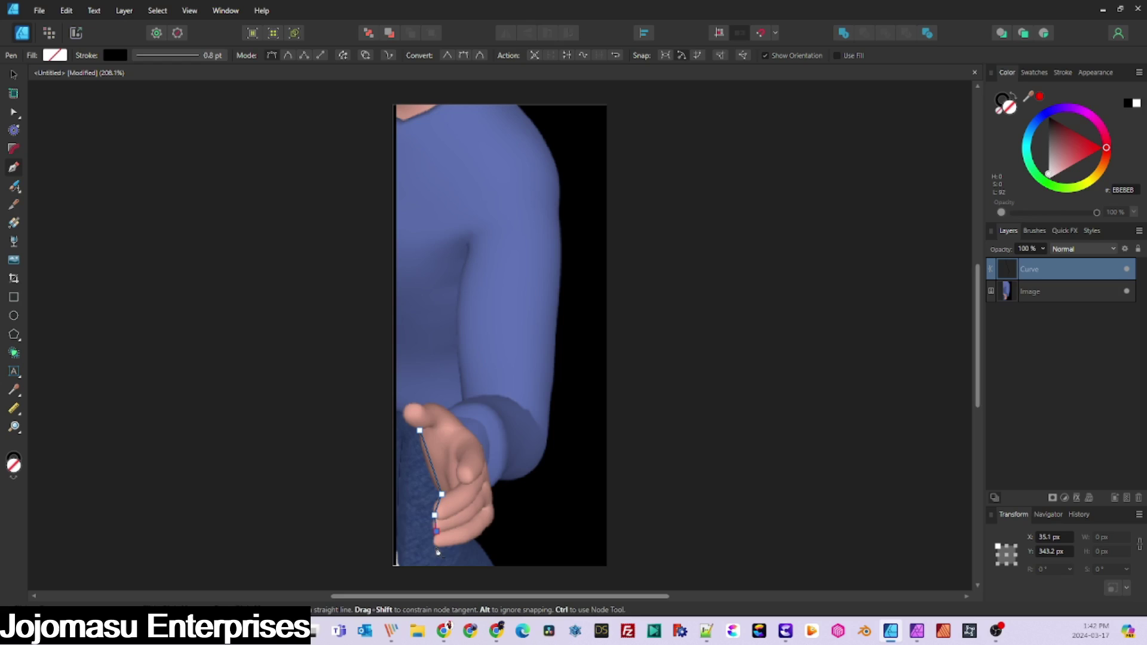
left_click(438, 547)
left_click(481, 535)
left_click(493, 525)
left_click(493, 503)
left_click(493, 488)
left_click(500, 481)
left_click(546, 448)
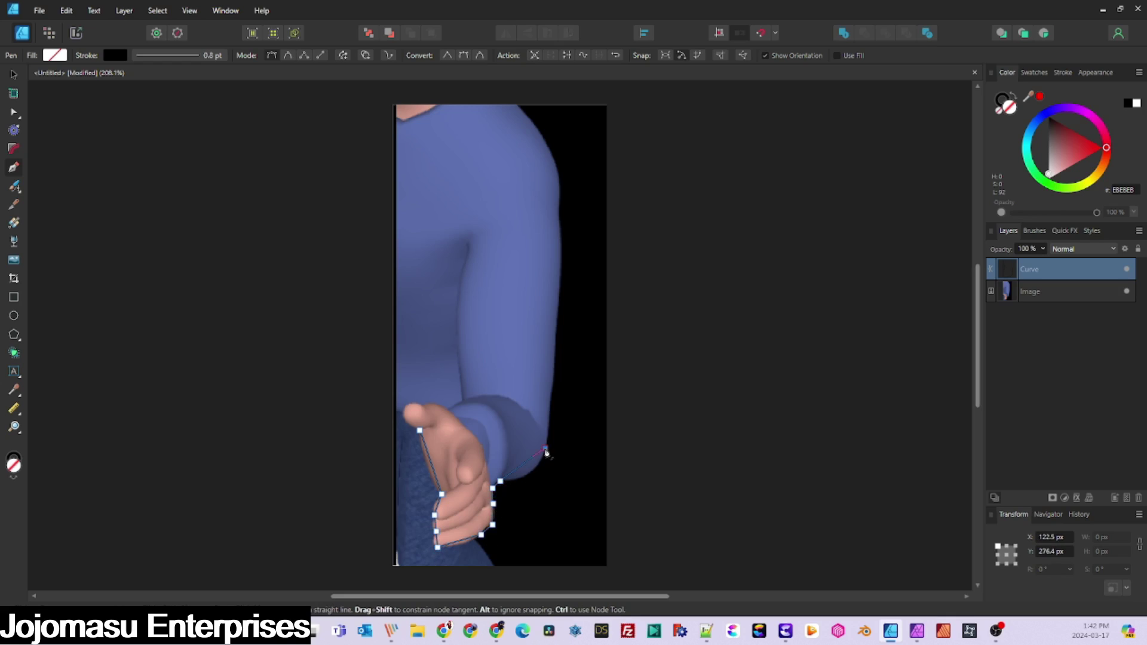
Continue the outline up the arm, around the shoulder and thumb, closing it at the start.
left_click(558, 218)
left_click(530, 120)
scroll(529, 119, "up", 1)
left_click(465, 128)
left_click(438, 217)
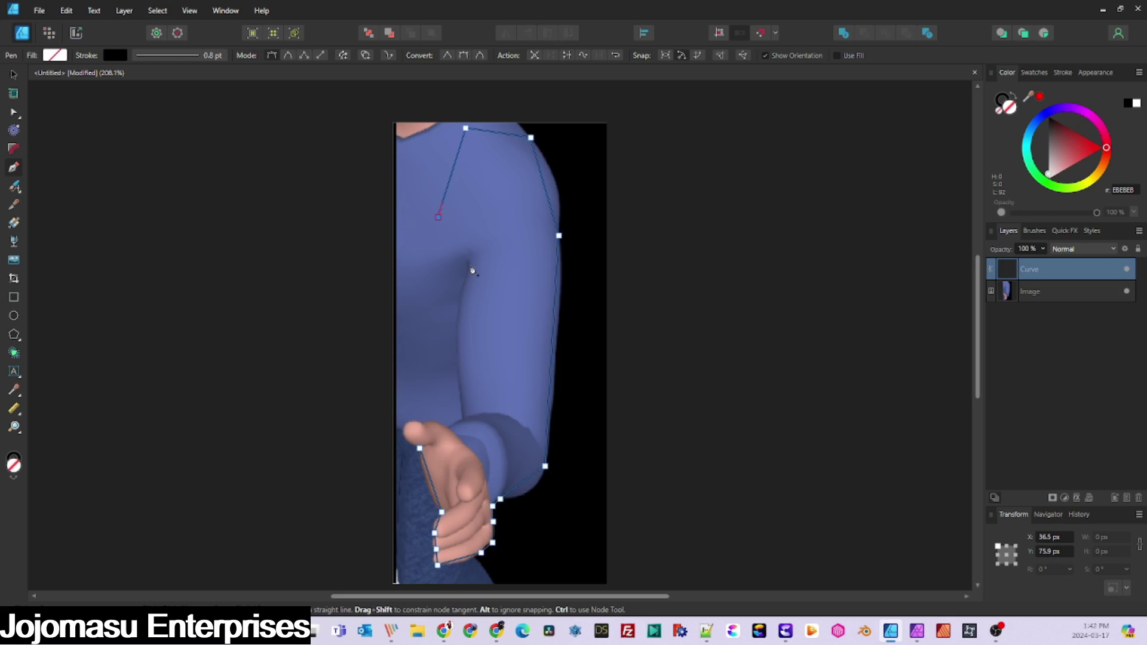
left_click(471, 263)
left_click(466, 417)
left_click(449, 427)
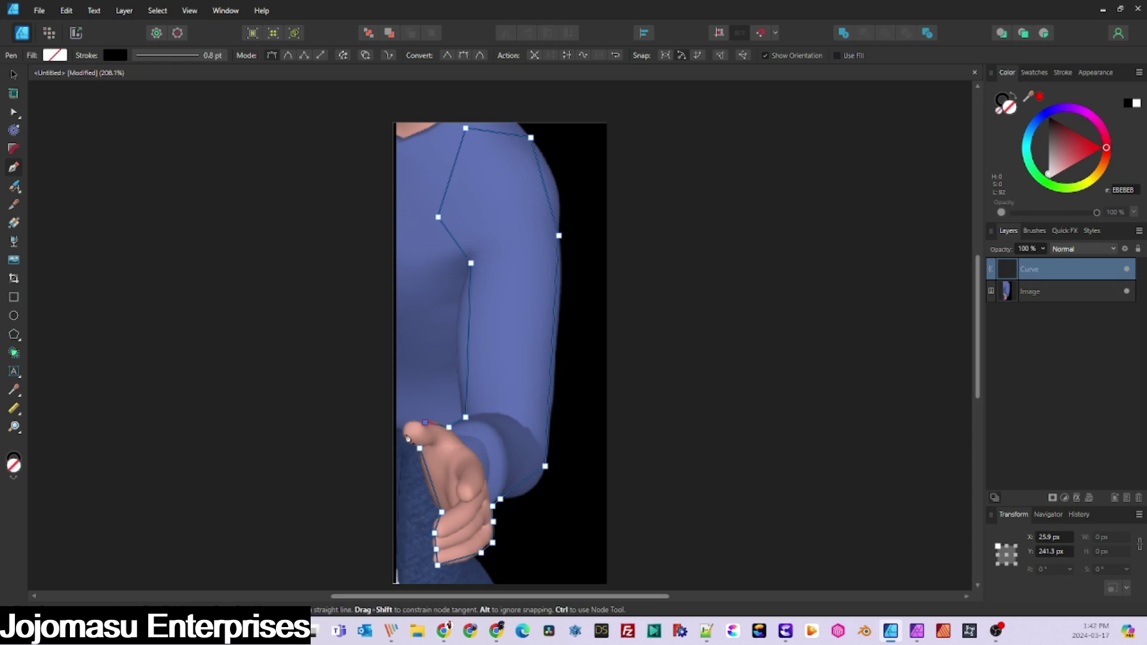
left_click(425, 422)
left_click(404, 431)
left_click(420, 448)
Curve the outline to fit the upper arm, sleeve and wrist, and set its stroke to none.
key("a")
left_click_drag(453, 173, 437, 177)
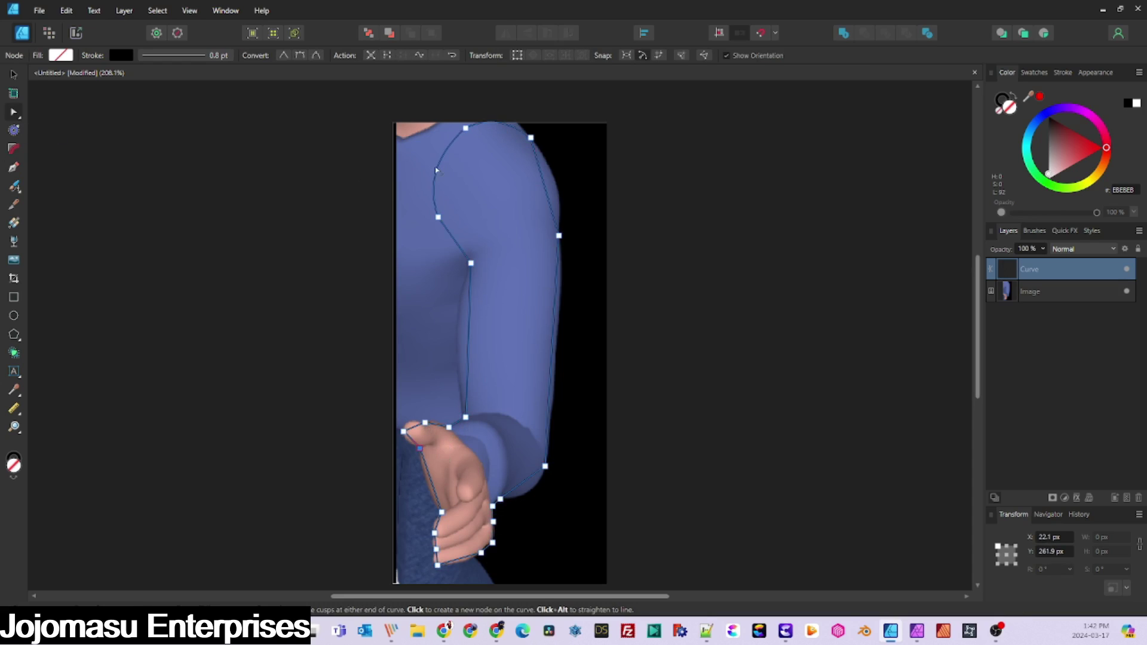
left_click_drag(469, 339, 458, 338)
scroll(458, 339, "up", 1)
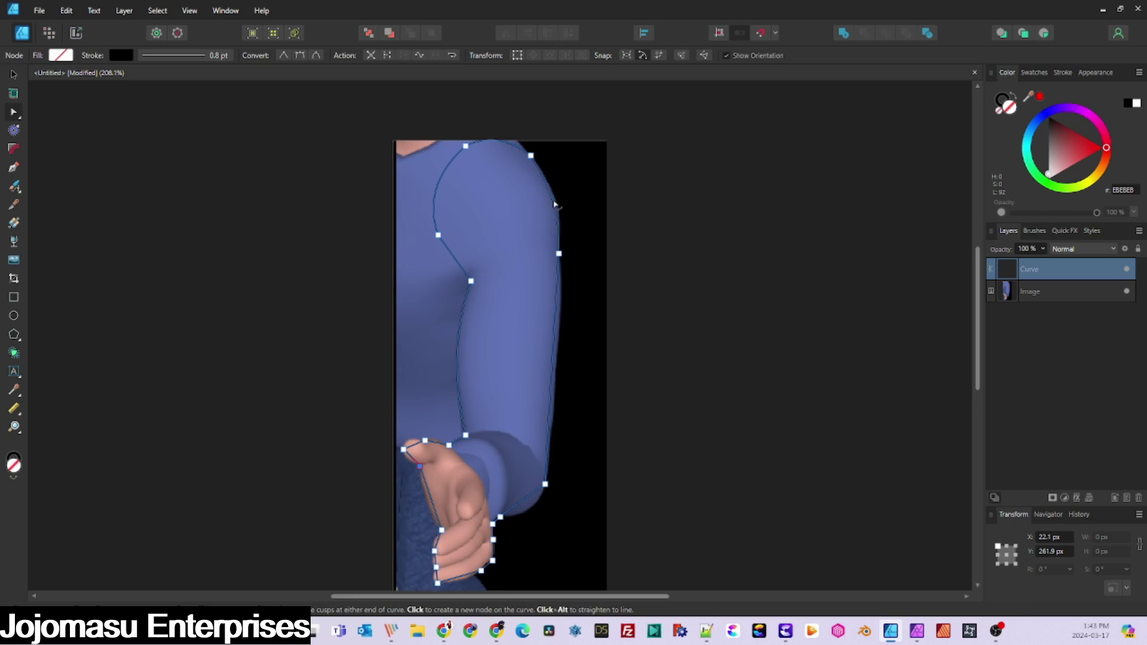
scroll(554, 343, "down", 1)
scroll(540, 412, "up", 5)
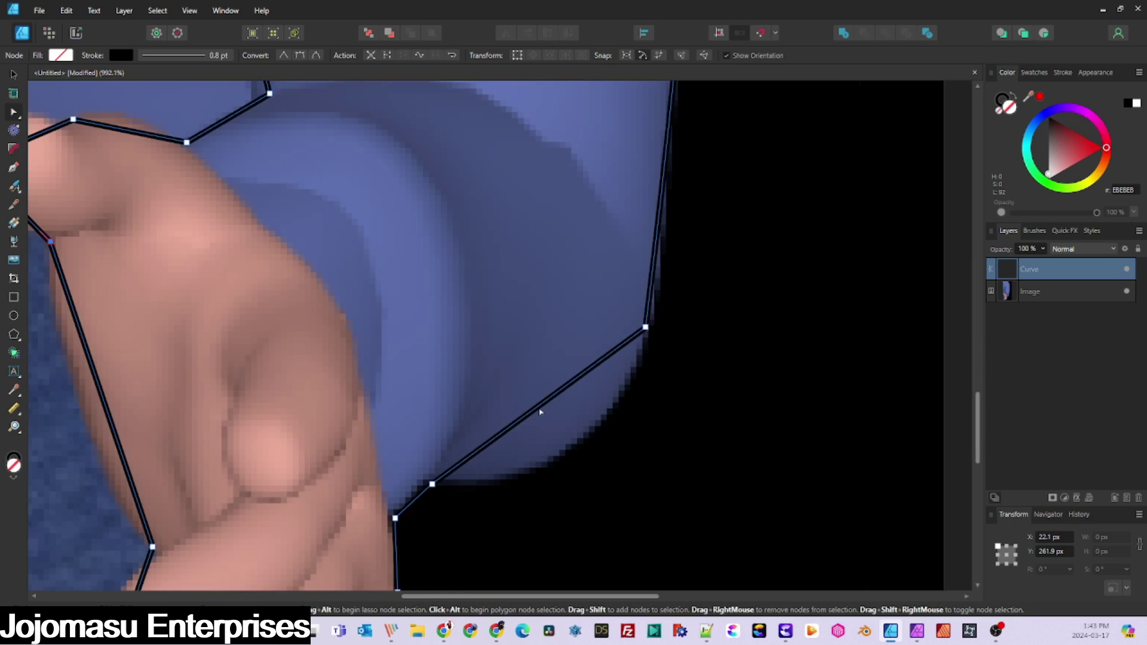
left_click_drag(541, 410, 570, 448)
left_click(432, 484)
left_click_drag(395, 518, 391, 515)
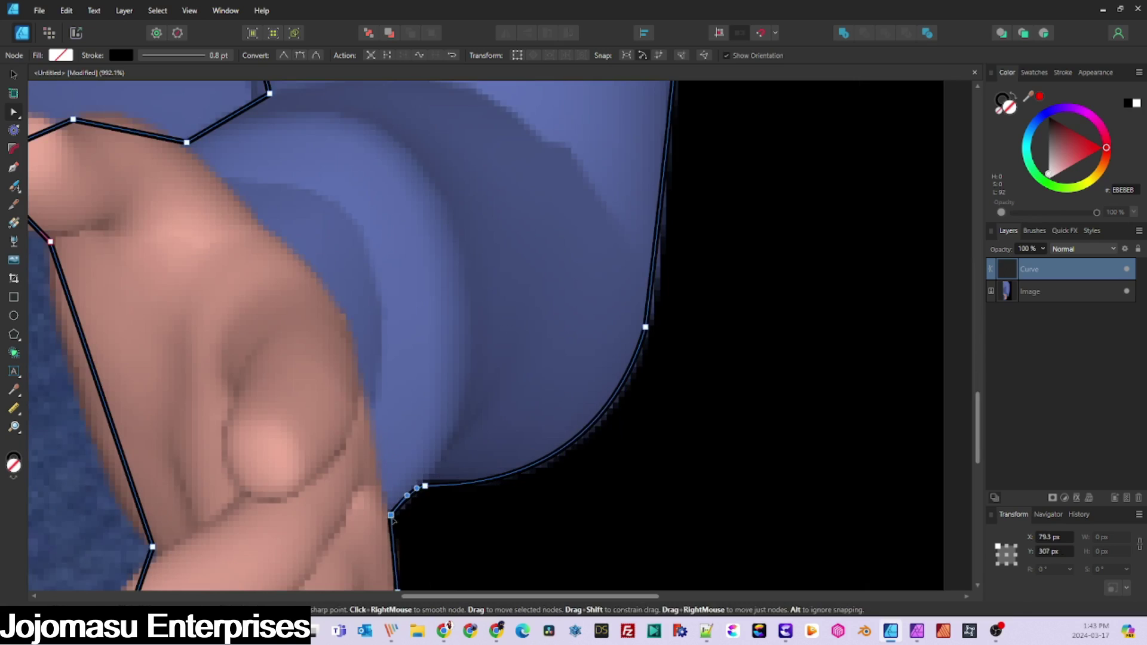
left_click(120, 55)
left_click(206, 77)
Tighten the outline around the fingers and fingertip, then clip the Image layer into the Curve.
scroll(339, 424, "down", 6)
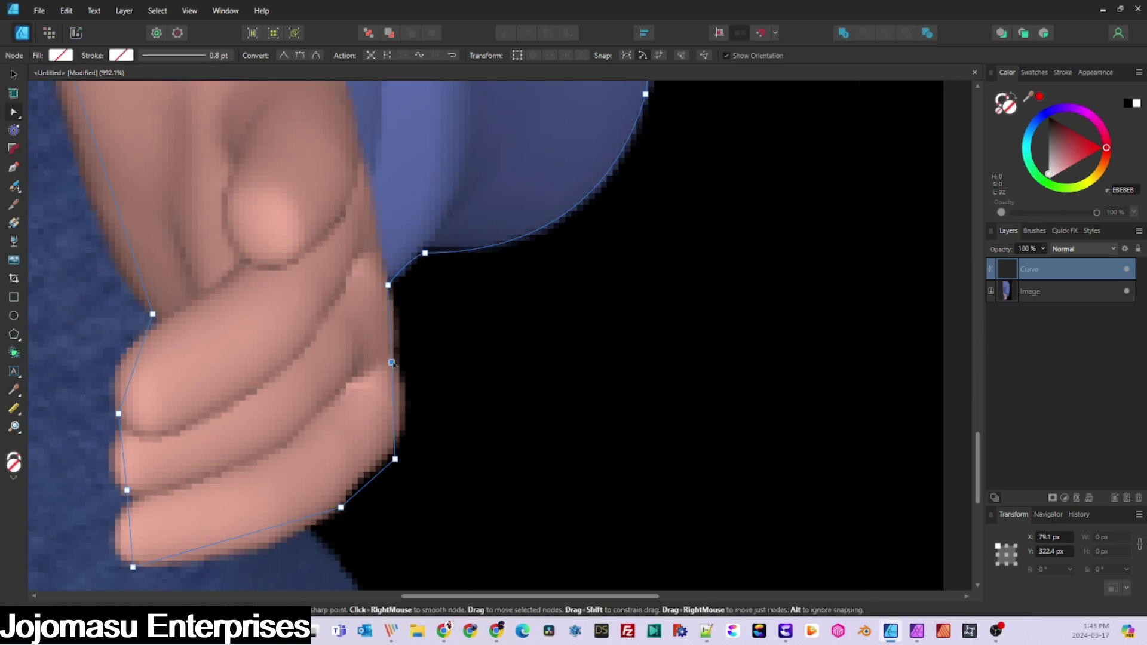
left_click_drag(395, 457, 396, 443)
left_click_drag(341, 507, 313, 525)
scroll(244, 455, "down", 3)
left_click_drag(243, 455, 245, 459)
left_click_drag(127, 401, 137, 405)
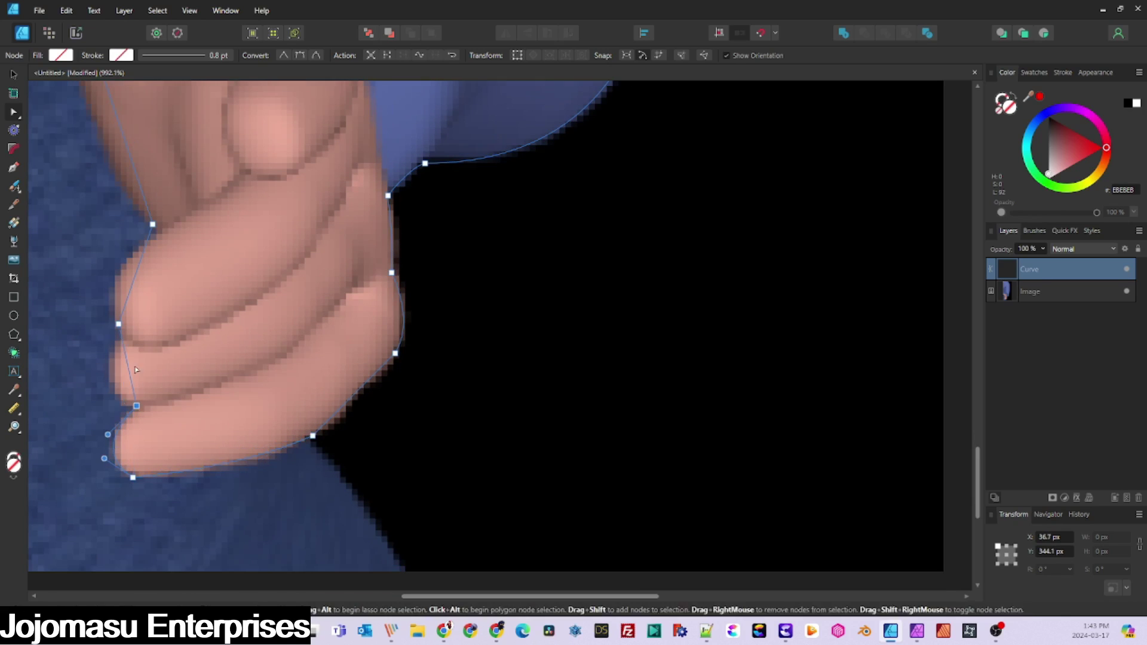
left_click_drag(118, 326, 125, 339)
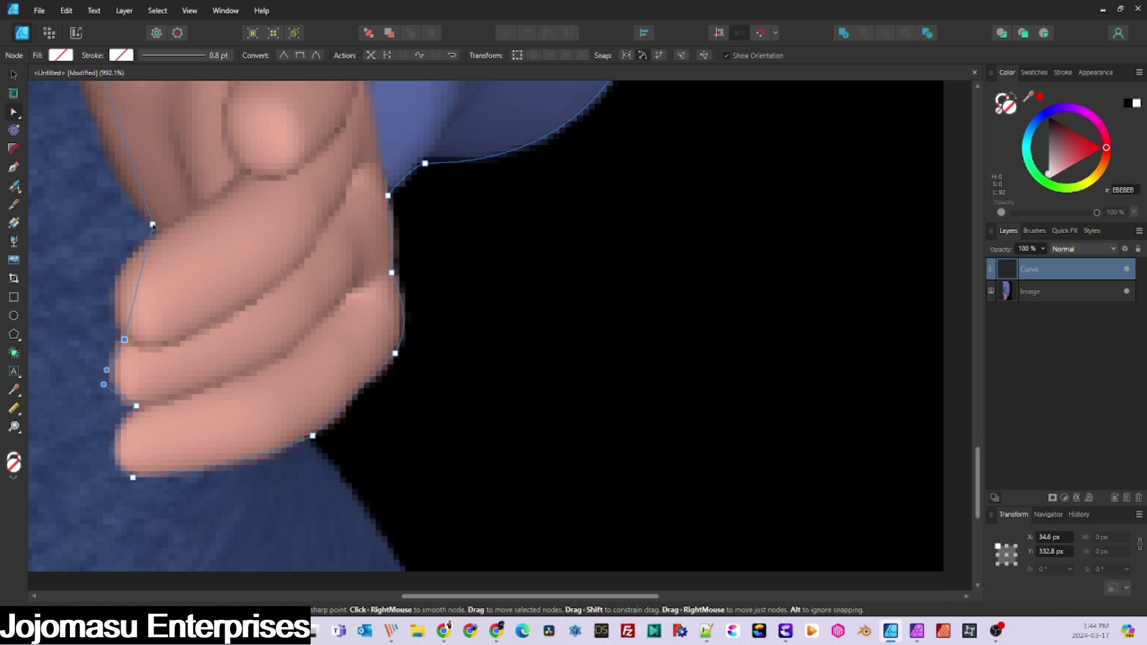
left_click_drag(152, 224, 160, 230)
scroll(172, 359, "up", 9)
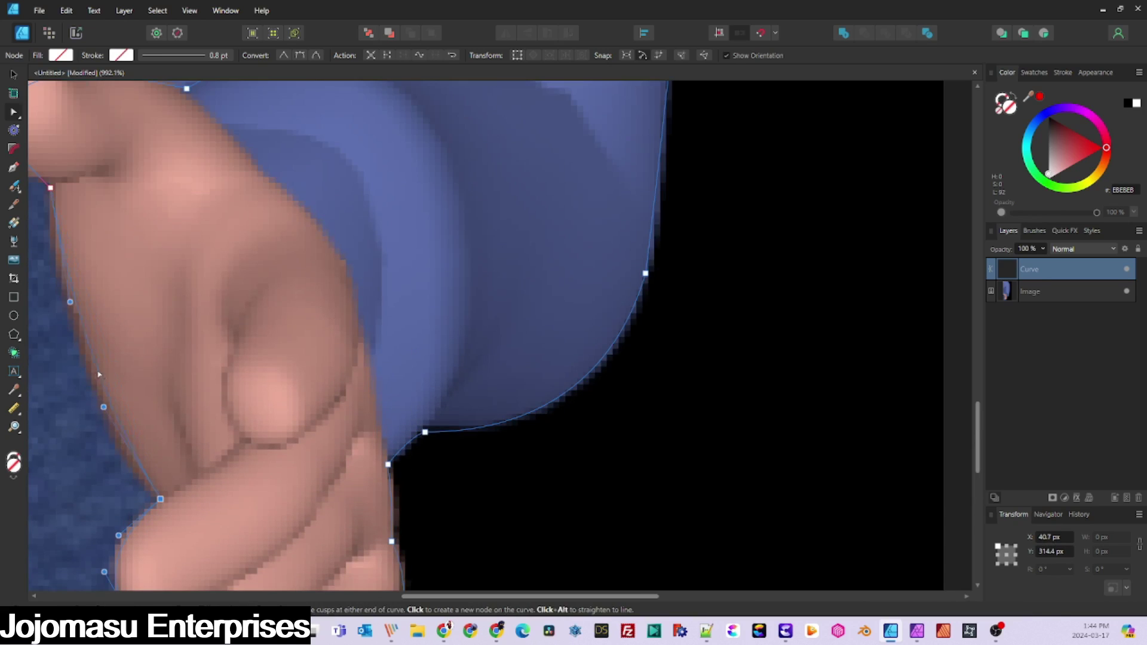
scroll(346, 315, "left", 14)
scroll(401, 277, "up", 4)
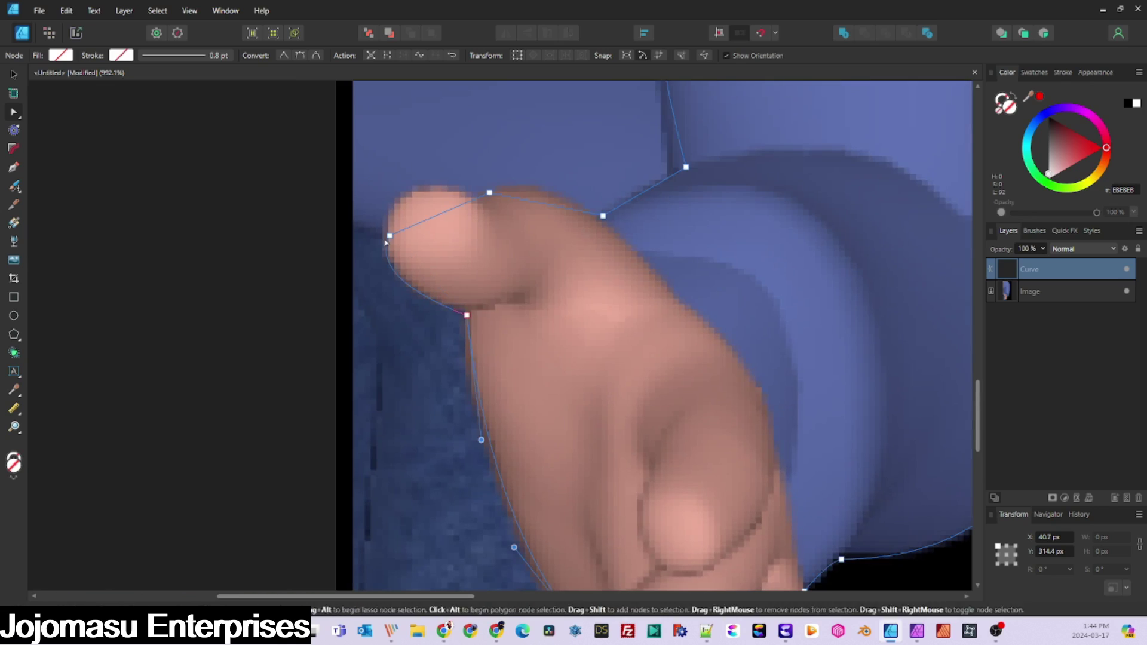
left_click_drag(490, 193, 471, 199)
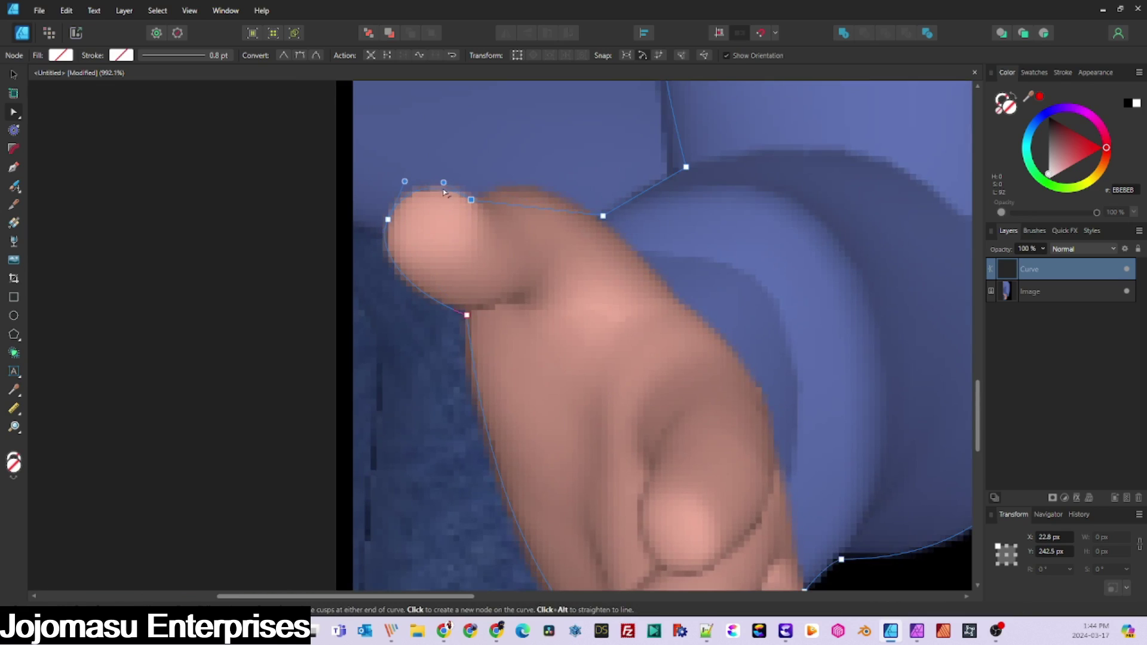
left_click_drag(686, 166, 671, 172)
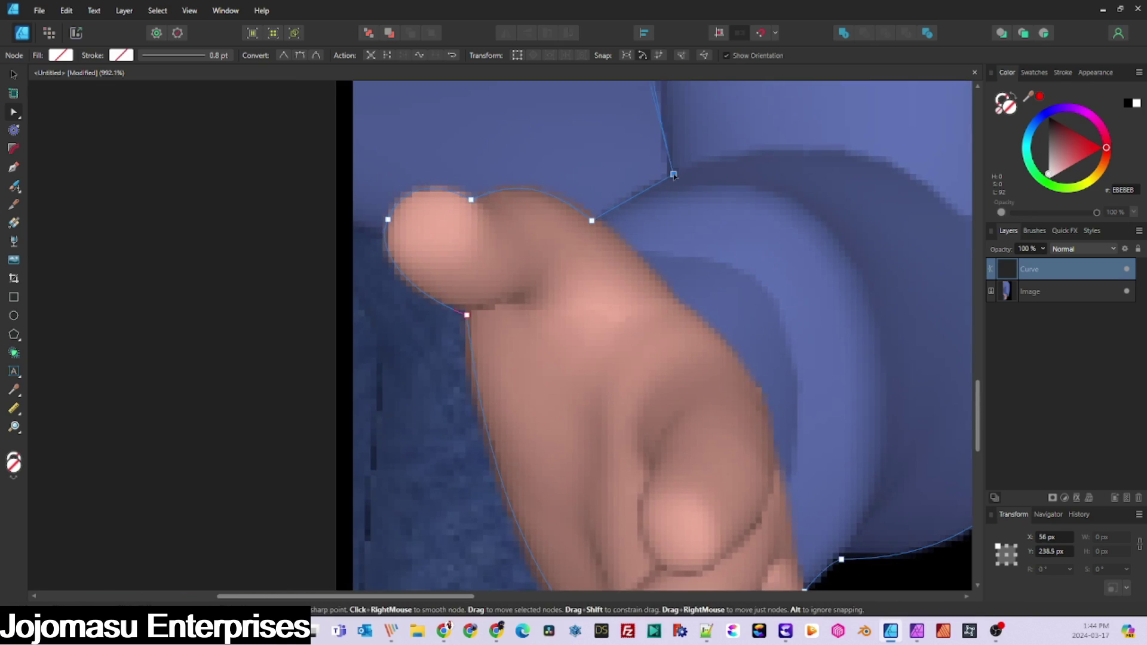
scroll(604, 181, "up", 5)
scroll(604, 181, "up", 5)
scroll(603, 181, "down", 5)
scroll(526, 329, "down", 10)
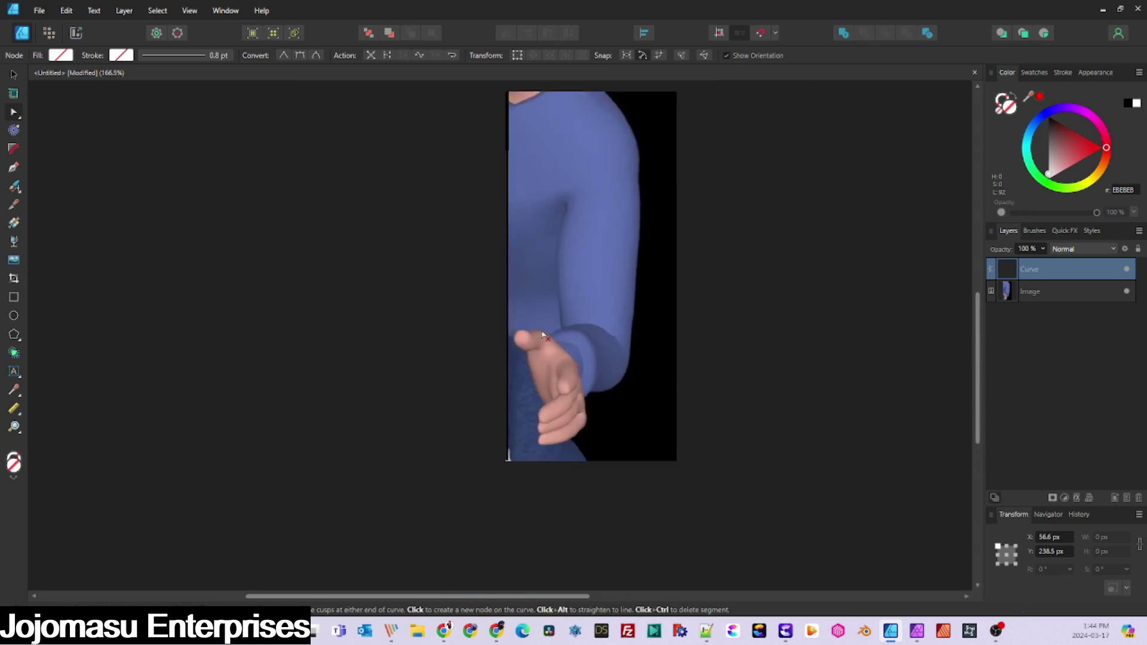
left_click_drag(1010, 303, 1008, 270)
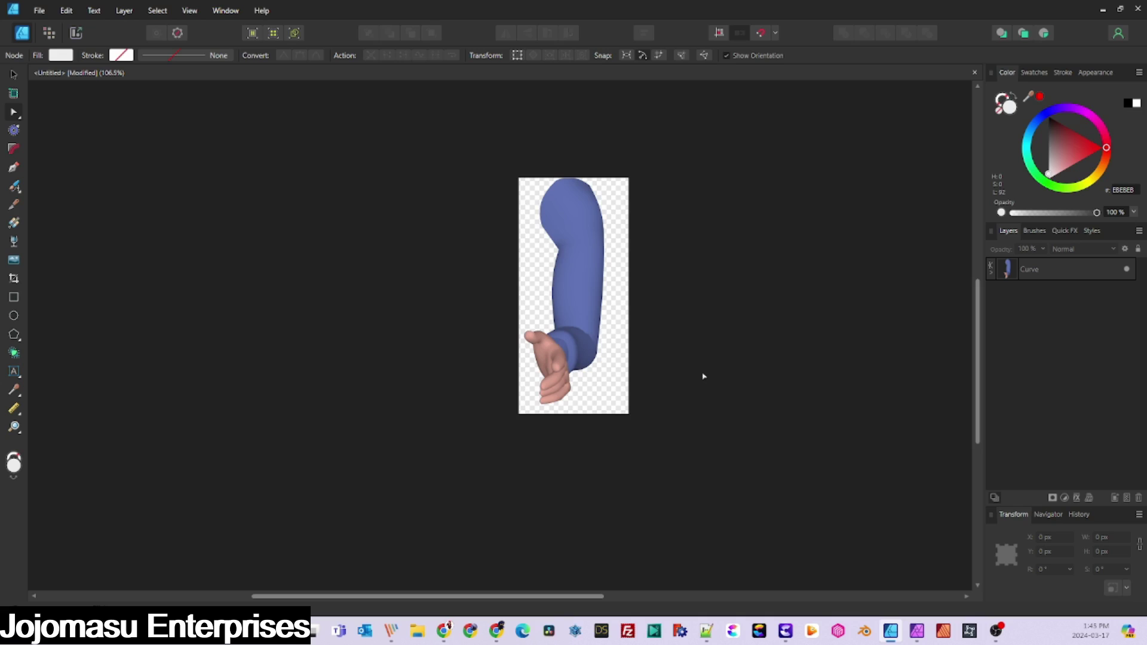
Export the cut-out arm in PNG format as TomArmLeft.png.
left_click(39, 10)
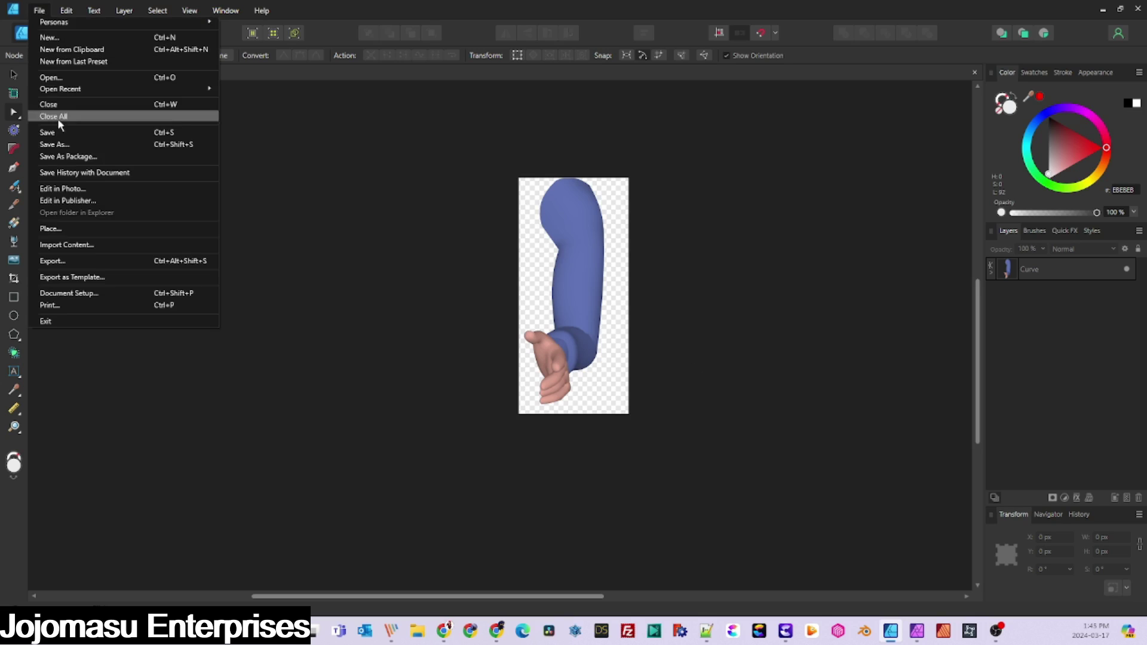
left_click(69, 259)
left_click(632, 135)
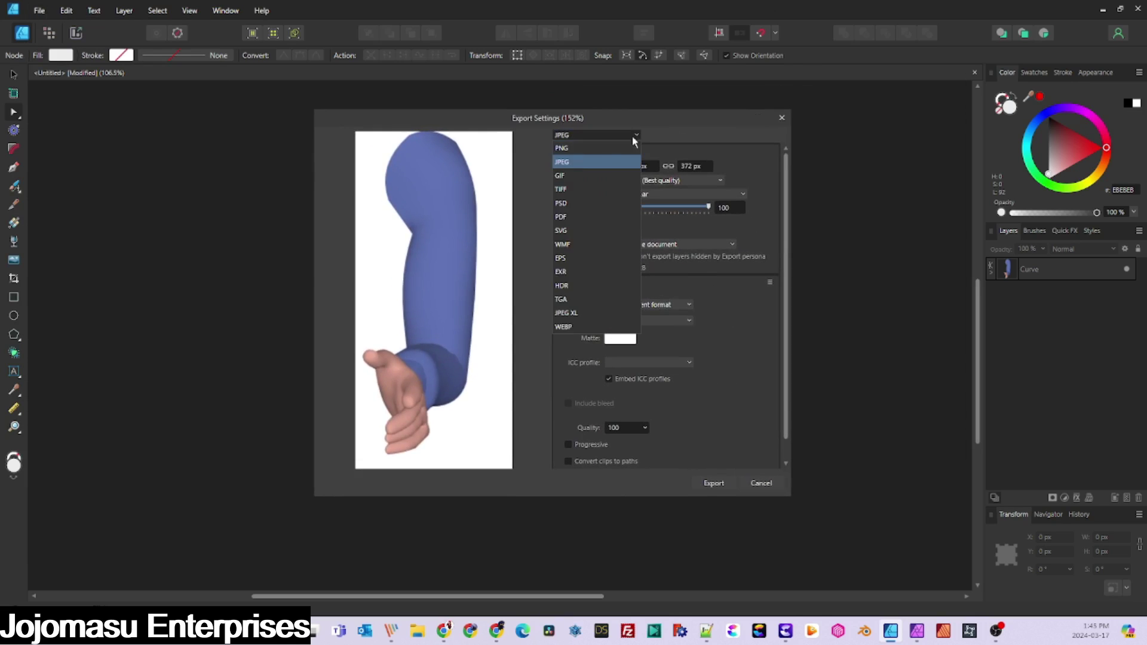
left_click(574, 158)
left_click(714, 482)
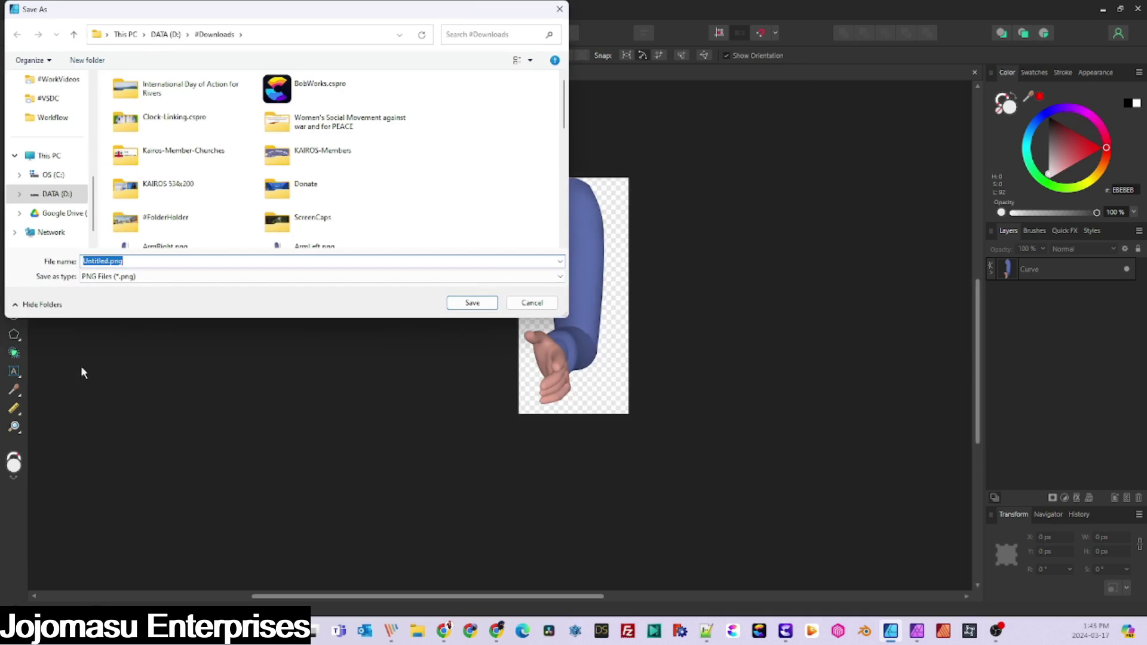
type("TomArmLeft")
key("Return")
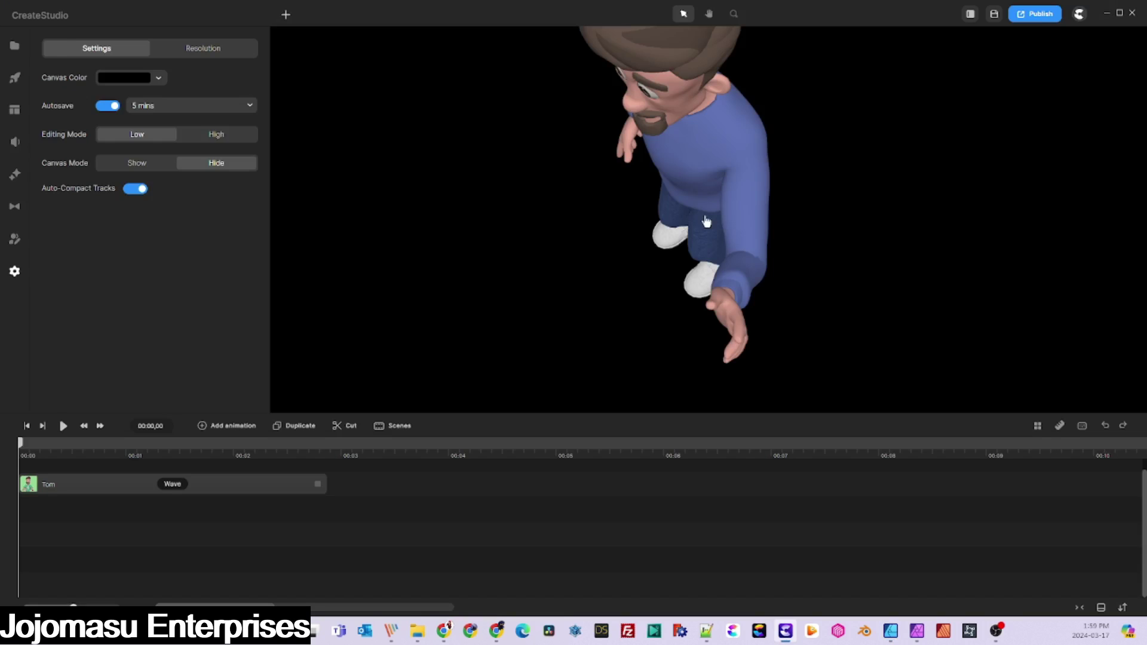
Reset the view, switch Tom's action from Wave to Idle, and stretch his clip to about 10 seconds.
left_click(715, 199)
left_click(643, 42)
left_click(643, 41)
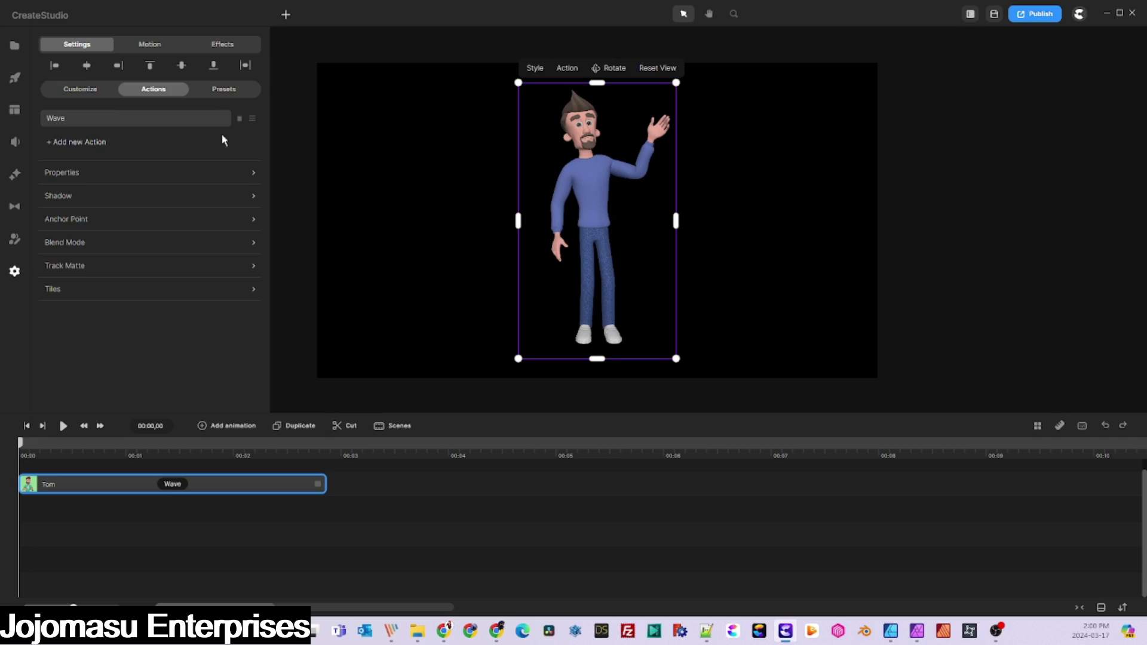
left_click(173, 484)
left_click(297, 184)
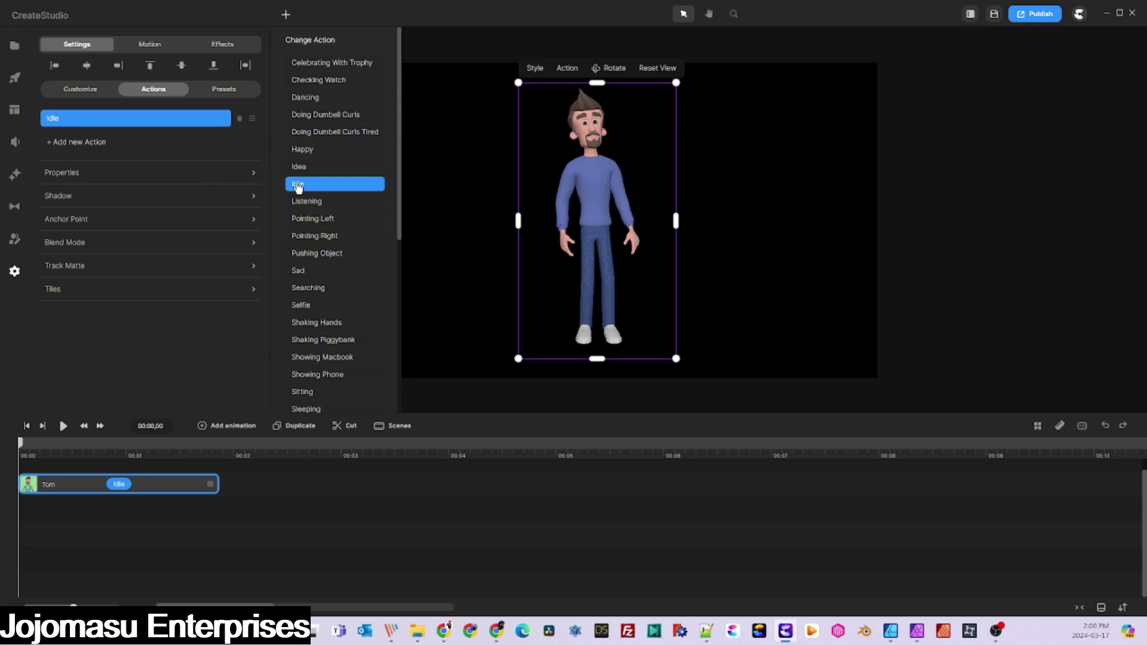
left_click_drag(214, 484, 1100, 482)
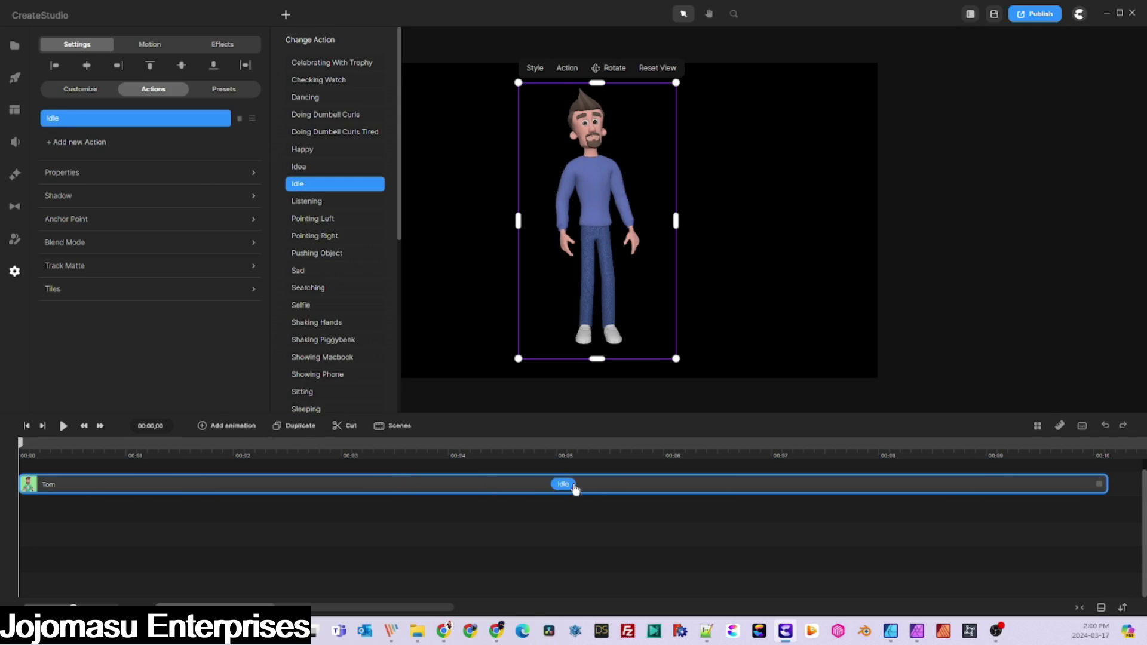
left_click(692, 522)
left_click(565, 485)
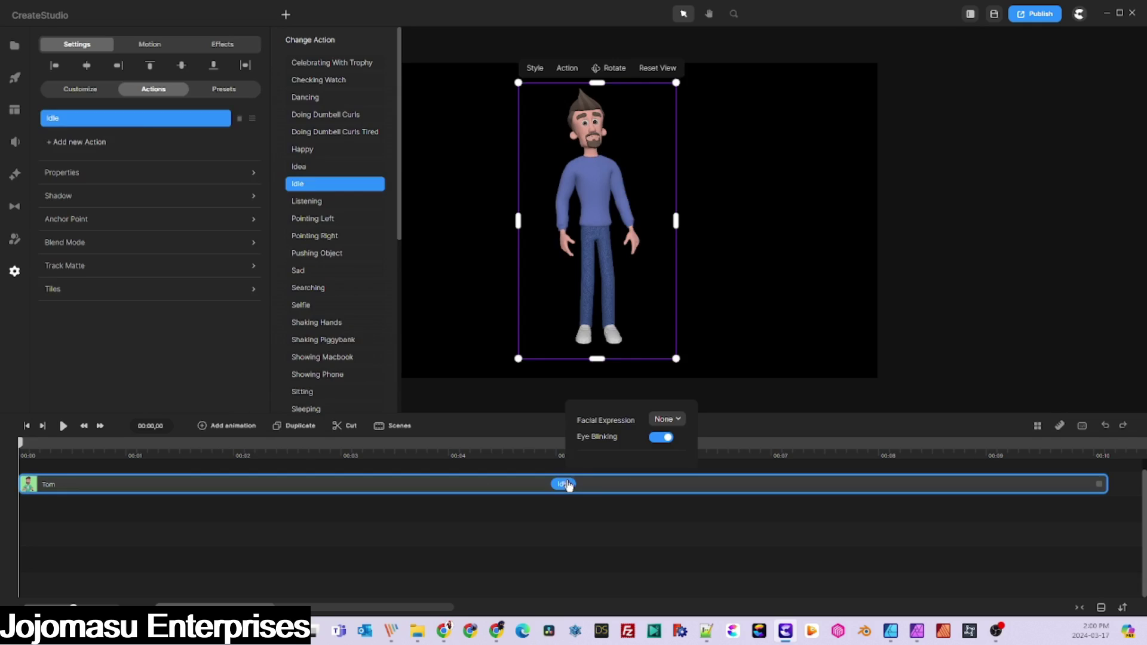
left_click(579, 510)
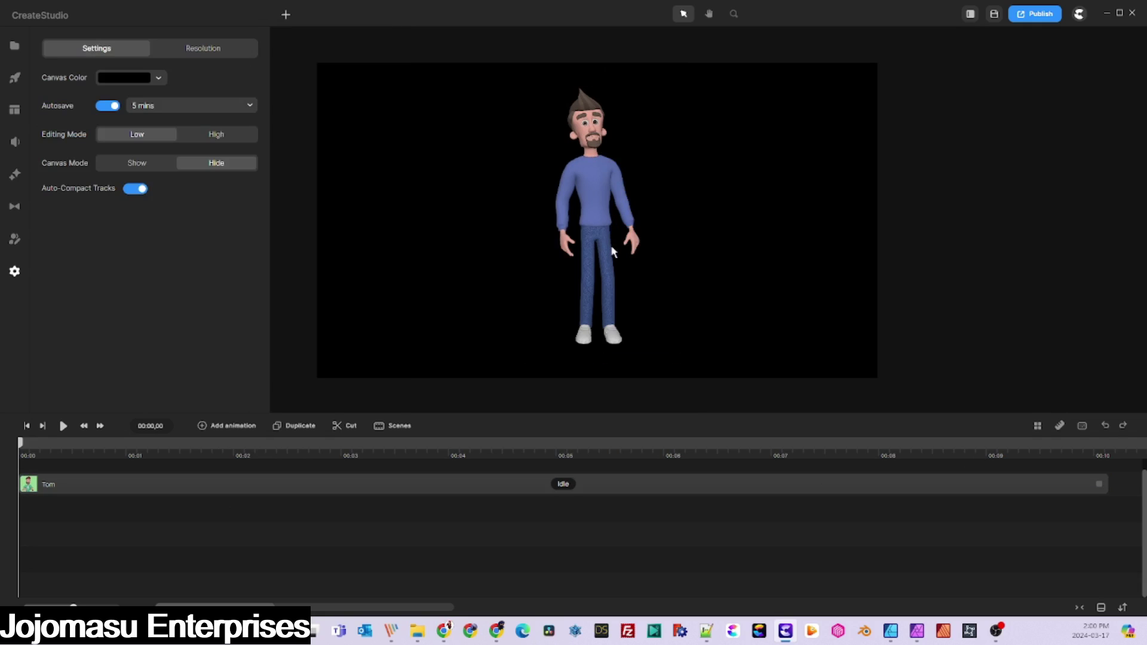
Draw a closed Pen path around Tom's body from his feet up past his head.
left_click(291, 18)
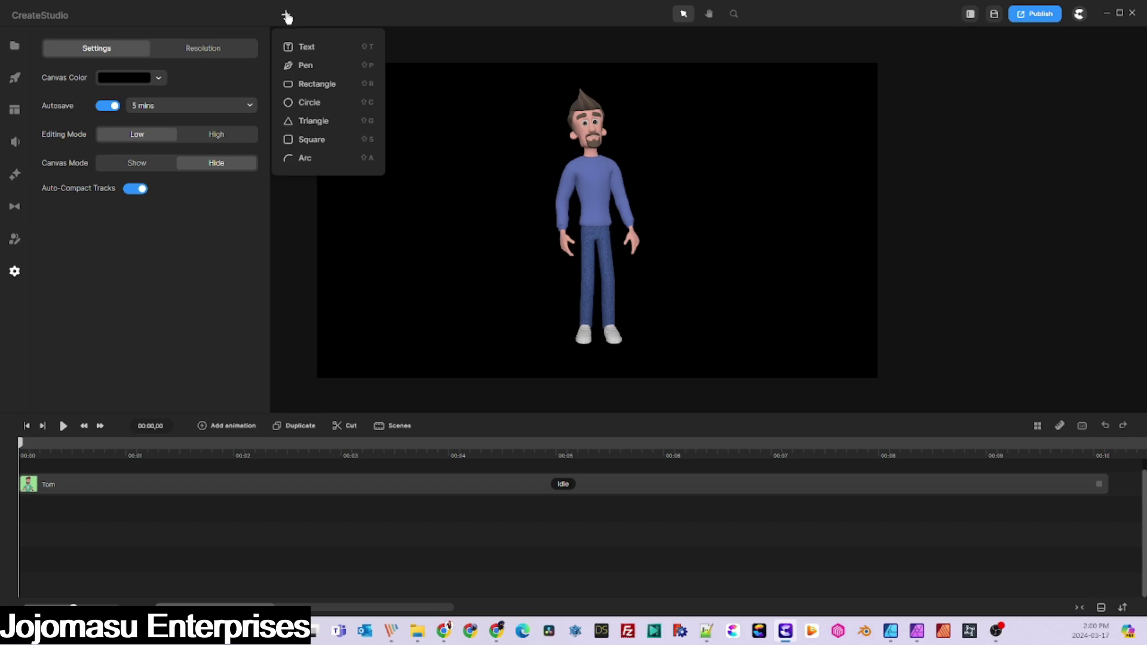
left_click(304, 67)
left_click(571, 342)
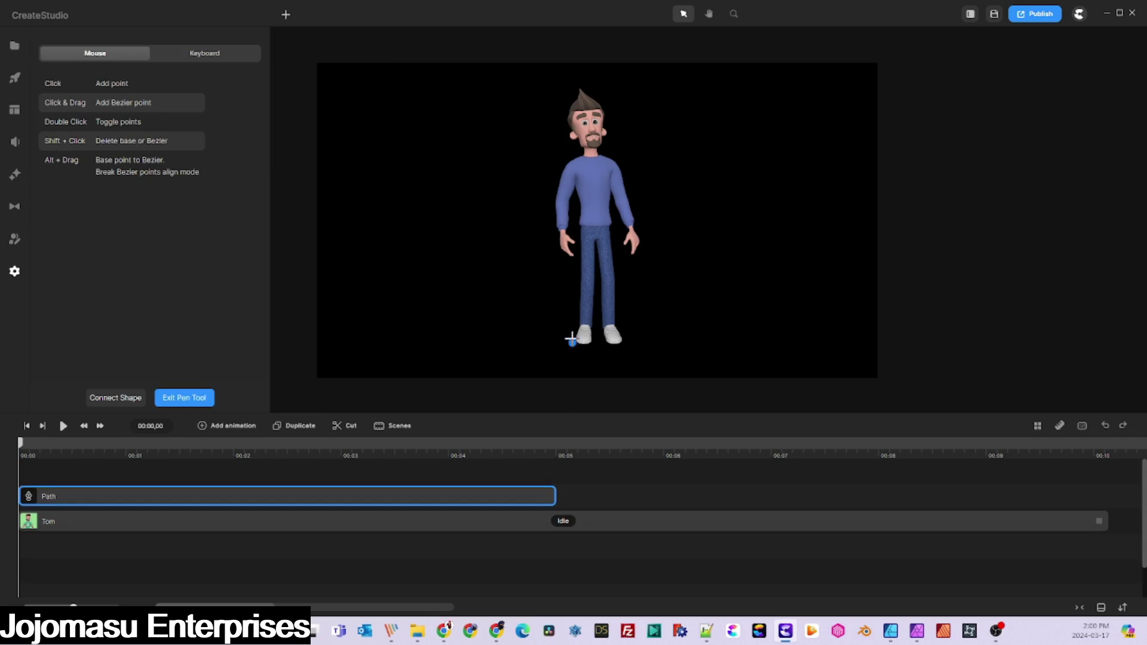
left_click(577, 252)
left_click(575, 187)
left_click(573, 157)
left_click(556, 108)
left_click(579, 72)
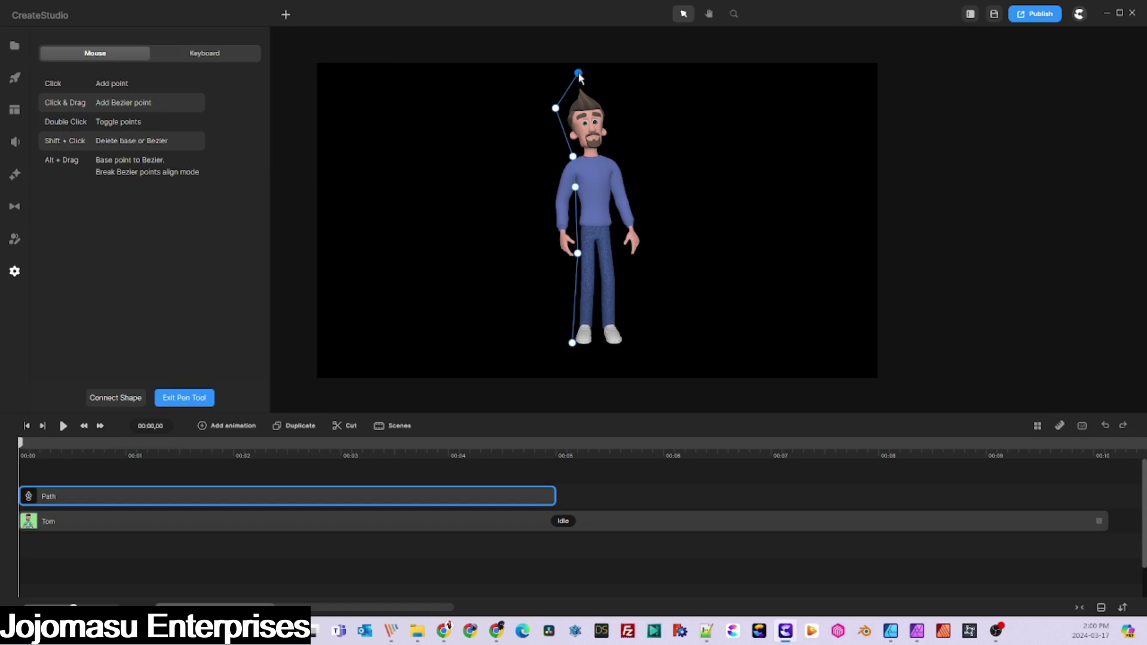
left_click(614, 150)
left_click(610, 191)
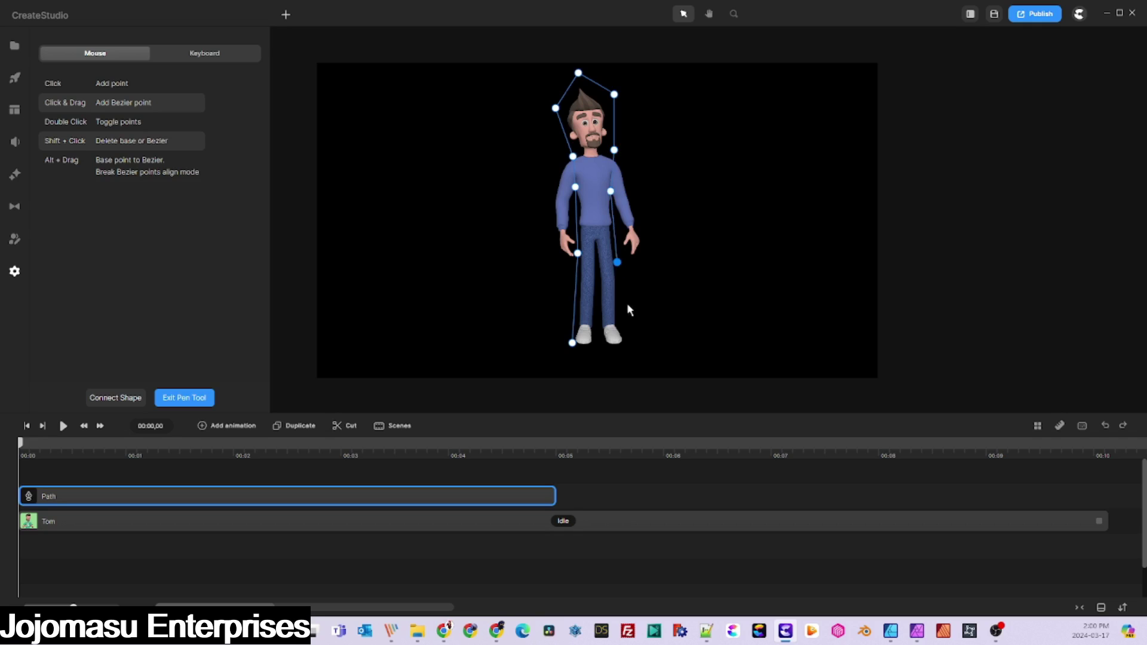
left_click(572, 342)
scroll(611, 245, "up", 5)
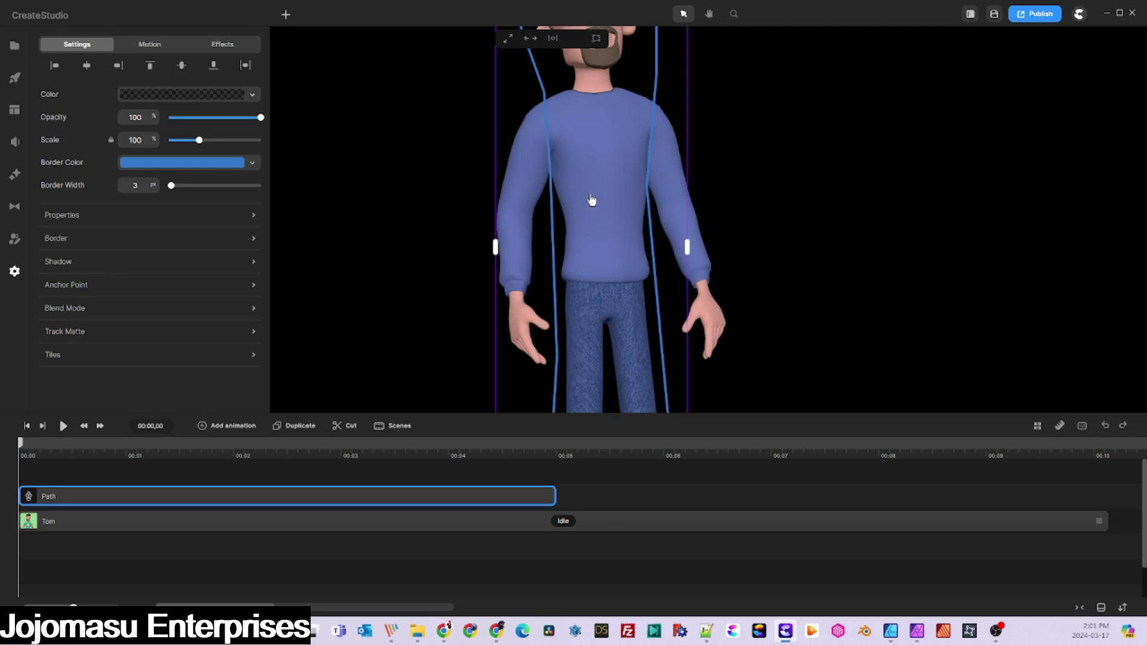
Add curved points at both shoulders so Tom's arms fall outside the path.
left_click(285, 14)
left_click(318, 58)
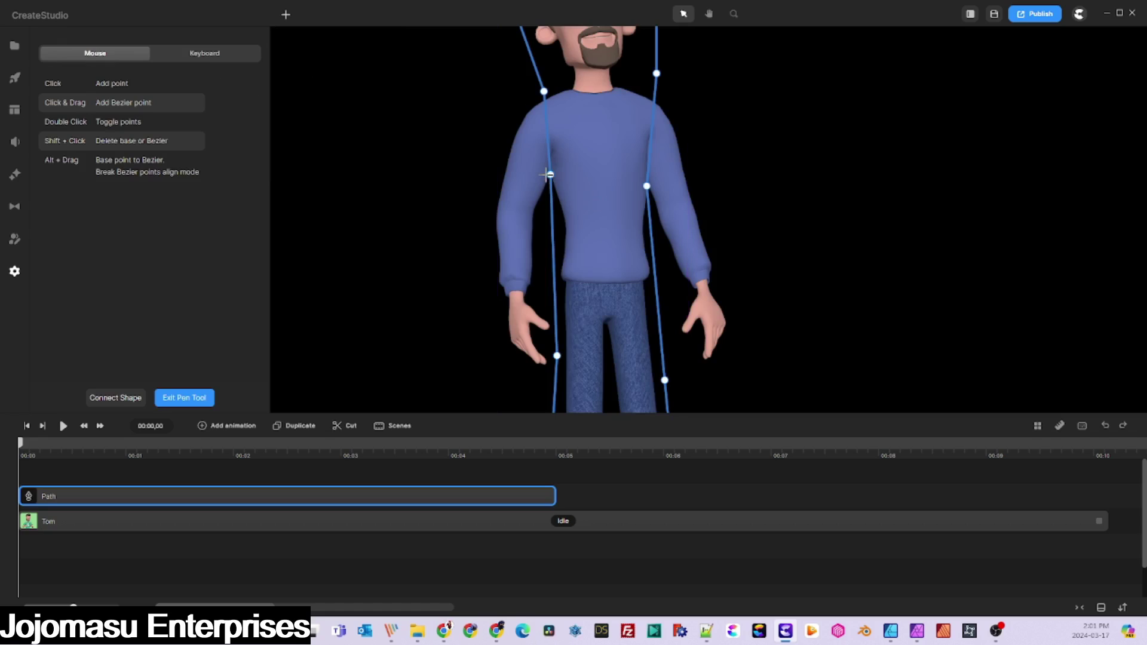
left_click_drag(550, 174, 524, 129)
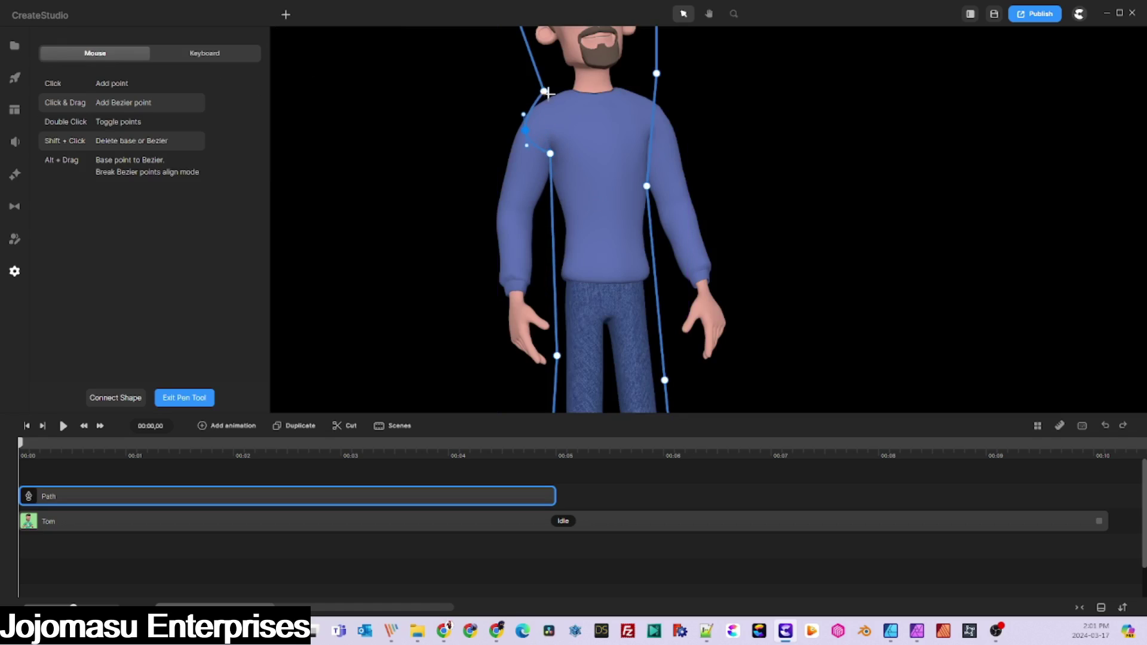
left_click_drag(545, 91, 528, 130)
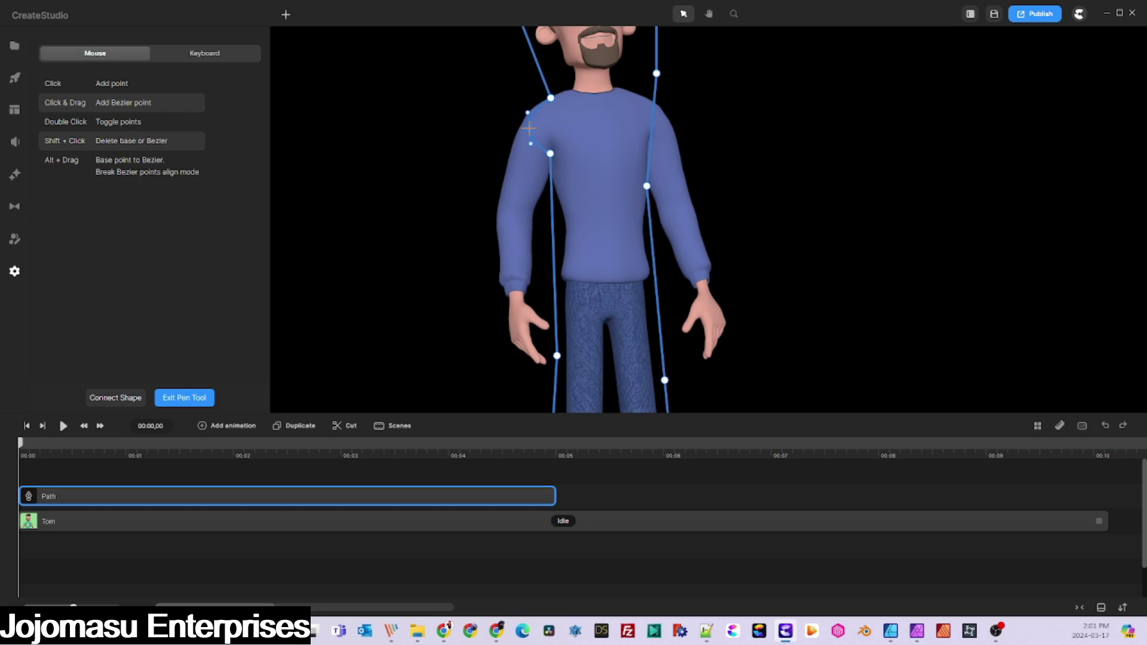
left_click_drag(657, 73, 646, 98)
left_click(648, 186, "shift")
left_click(646, 150)
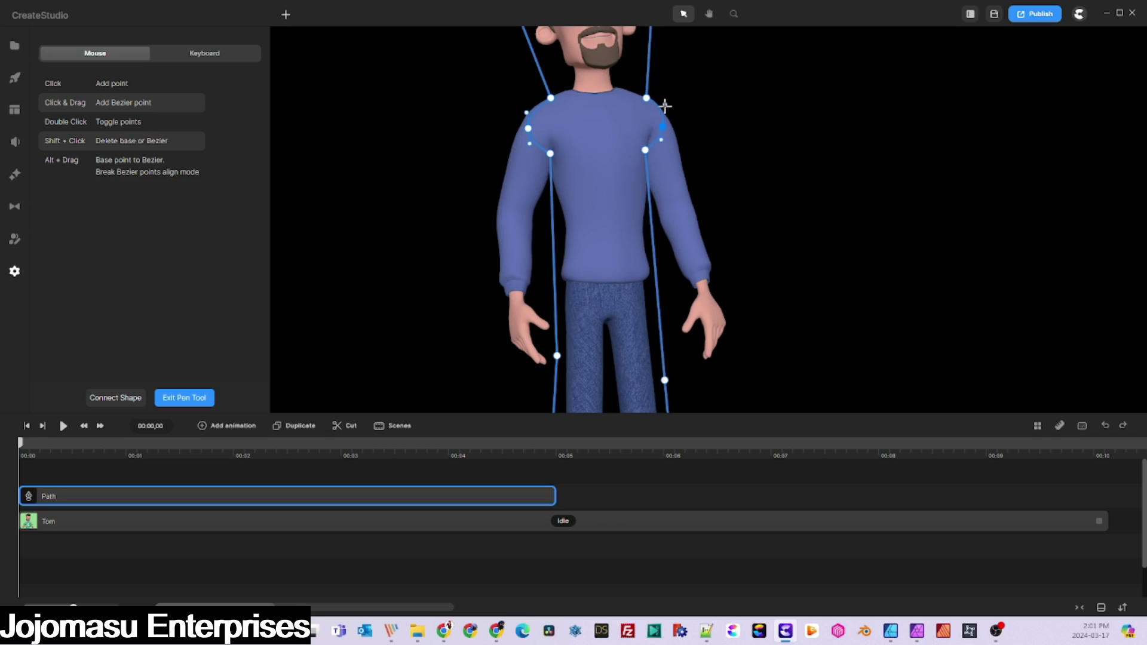
Give the path Border Width 0 and a black (000000) fill, and stretch its clip to 10 seconds.
left_click(188, 397)
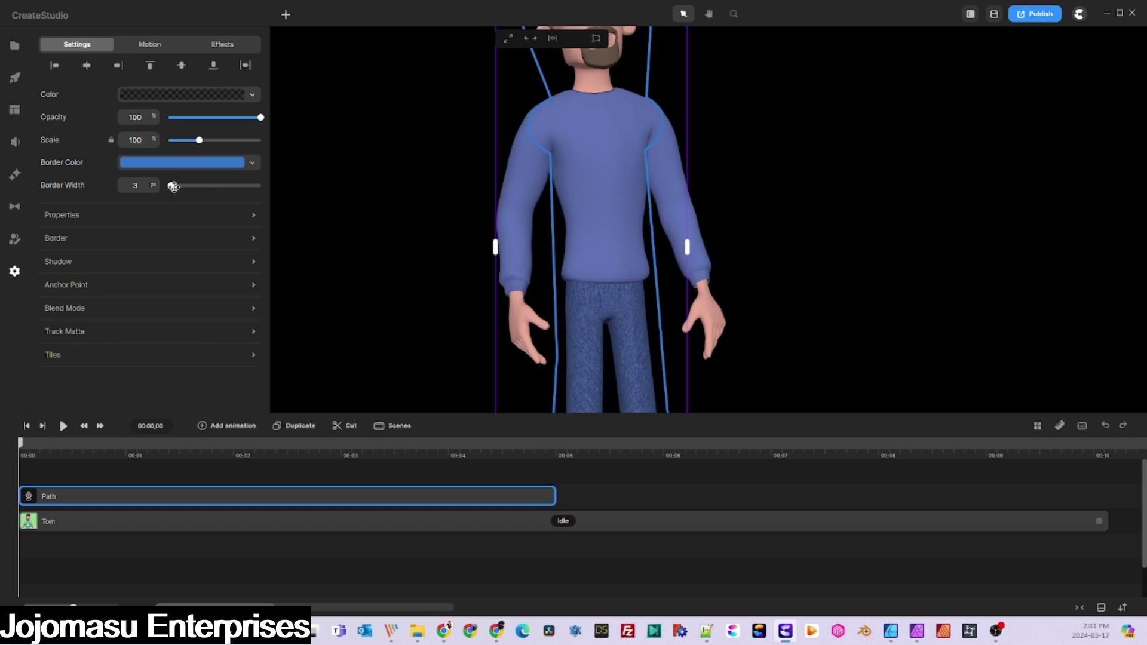
left_click_drag(173, 186, 152, 186)
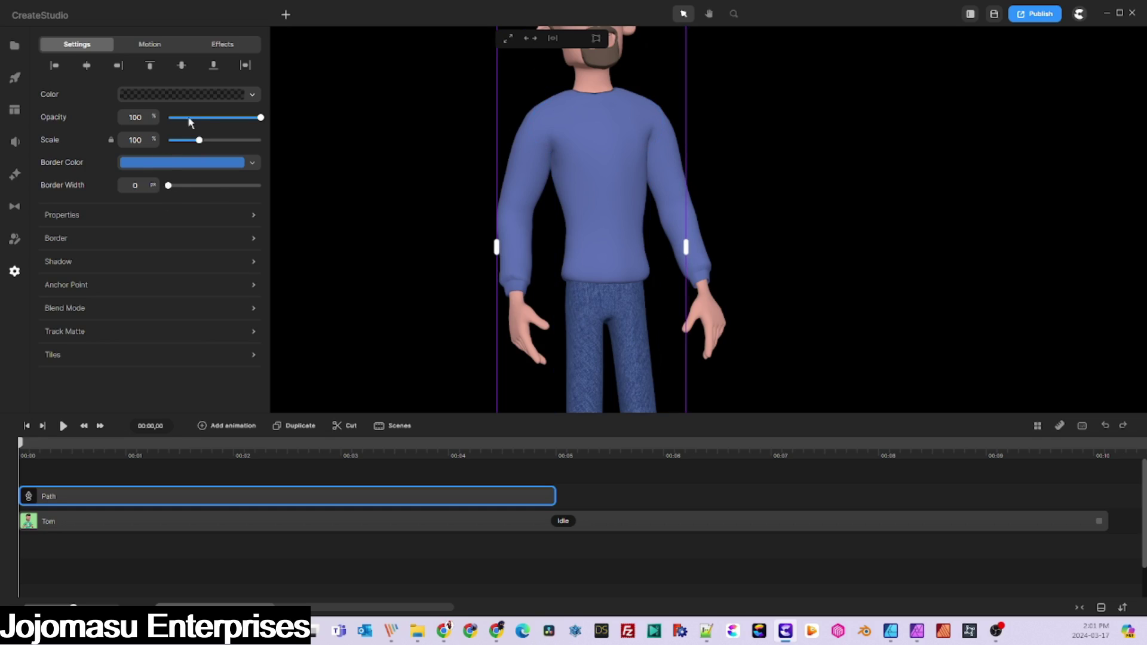
left_click(200, 94)
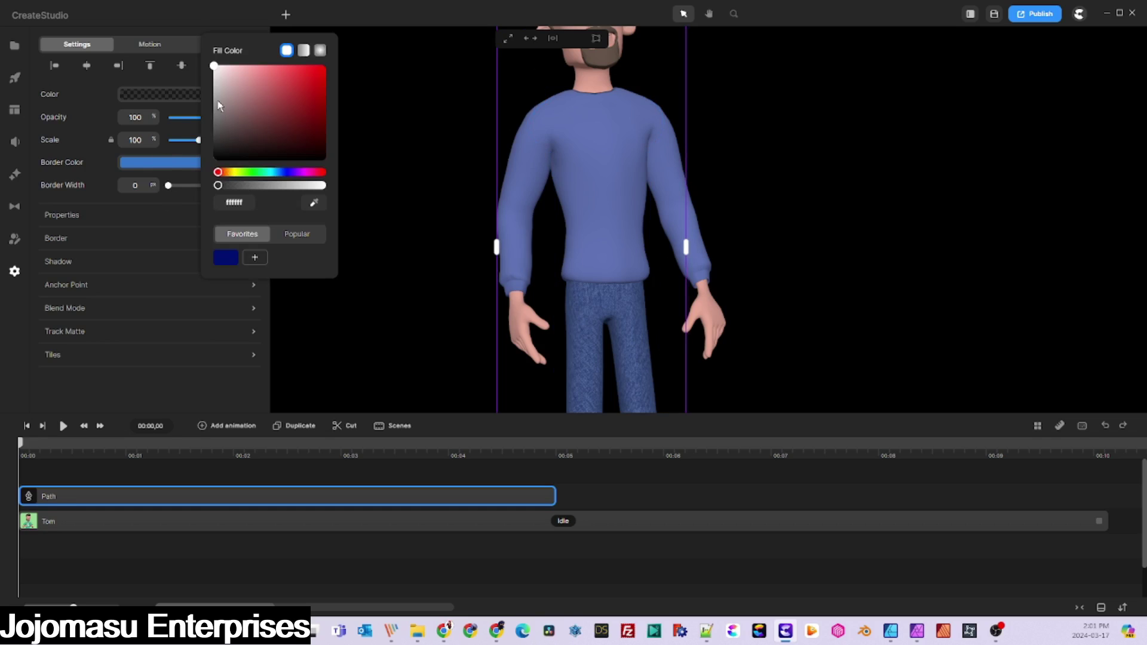
left_click_drag(214, 67, 322, 186)
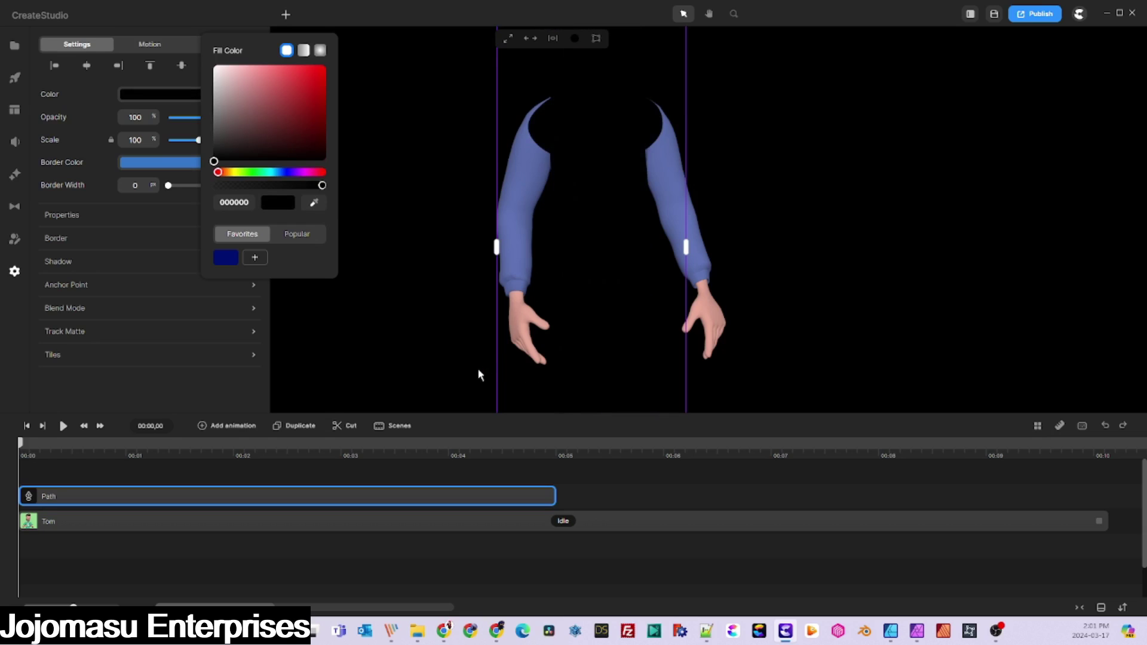
left_click(562, 501)
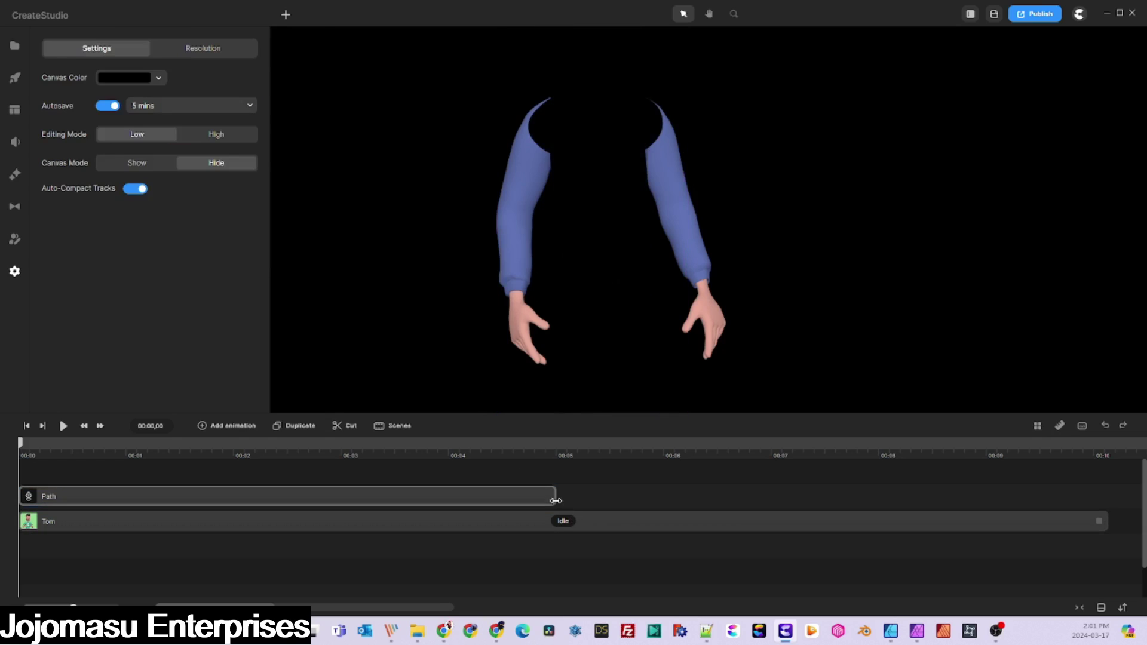
left_click_drag(554, 494, 1109, 497)
Set Tom's Track Matte to the Path layer with type Alpha.
left_click(227, 526)
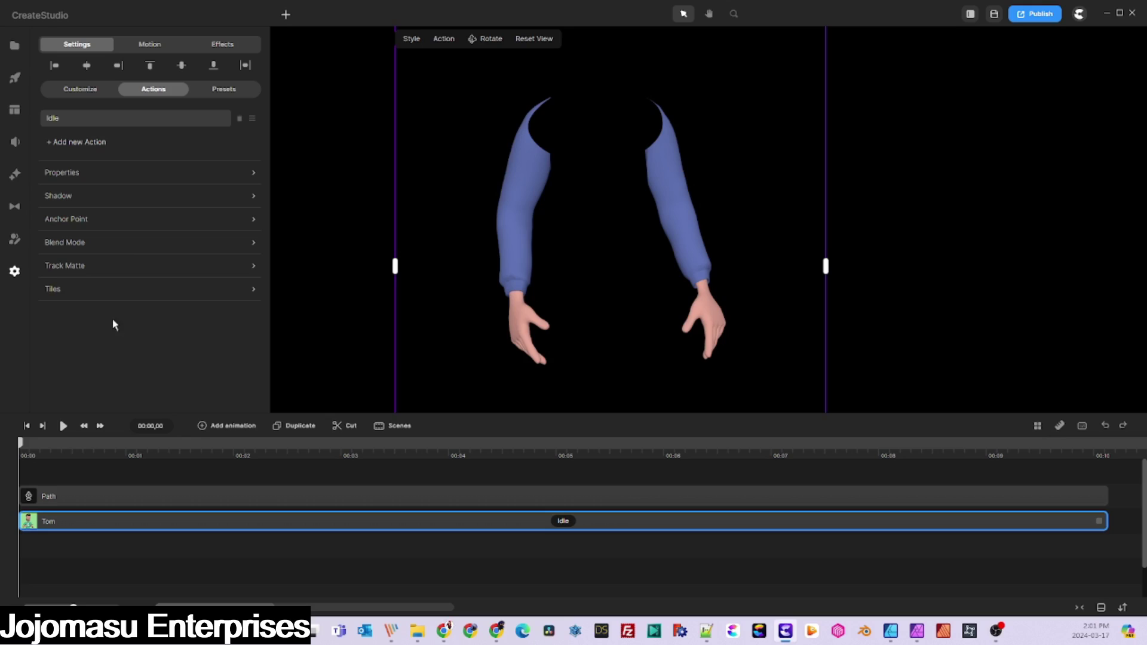
left_click(129, 267)
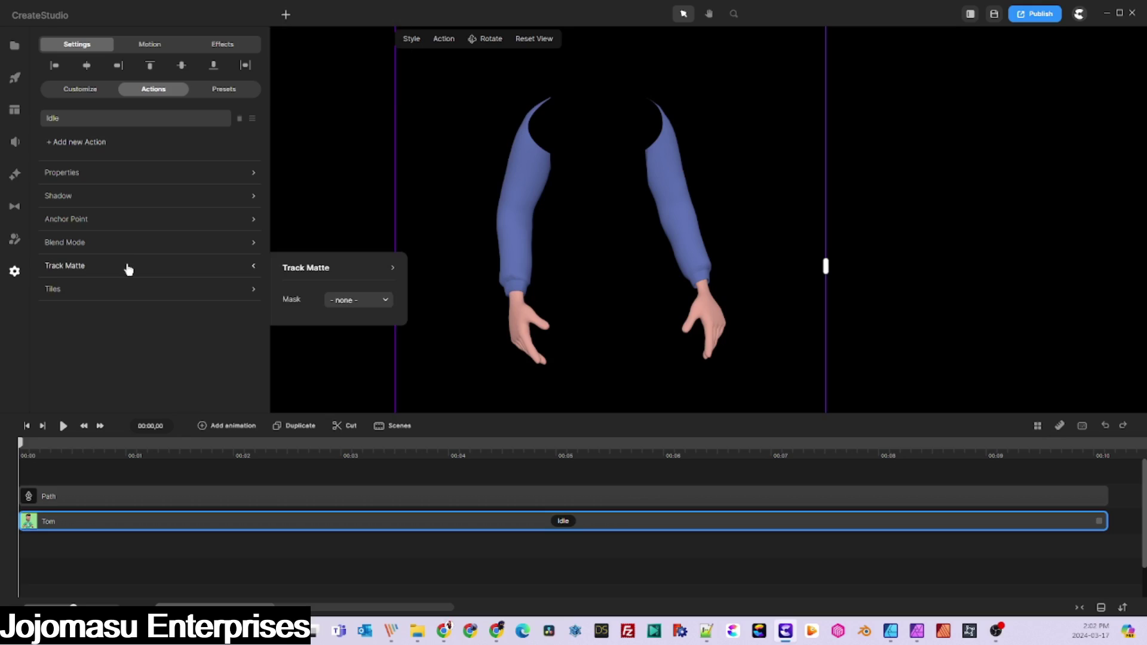
left_click(375, 301)
left_click(349, 343)
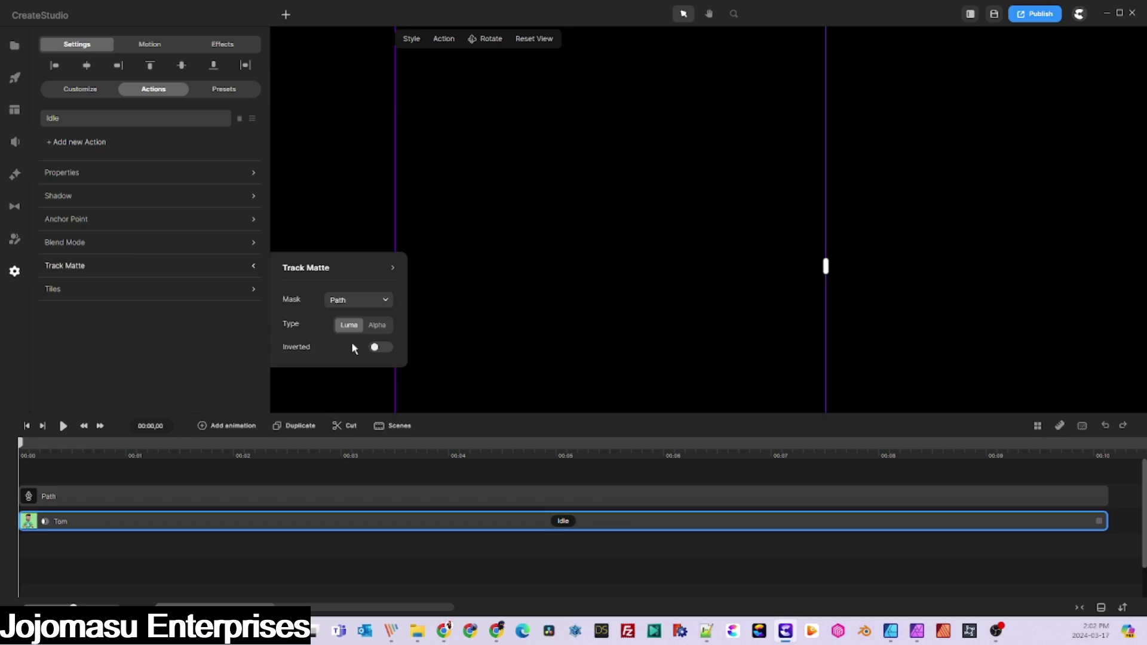
left_click(376, 327)
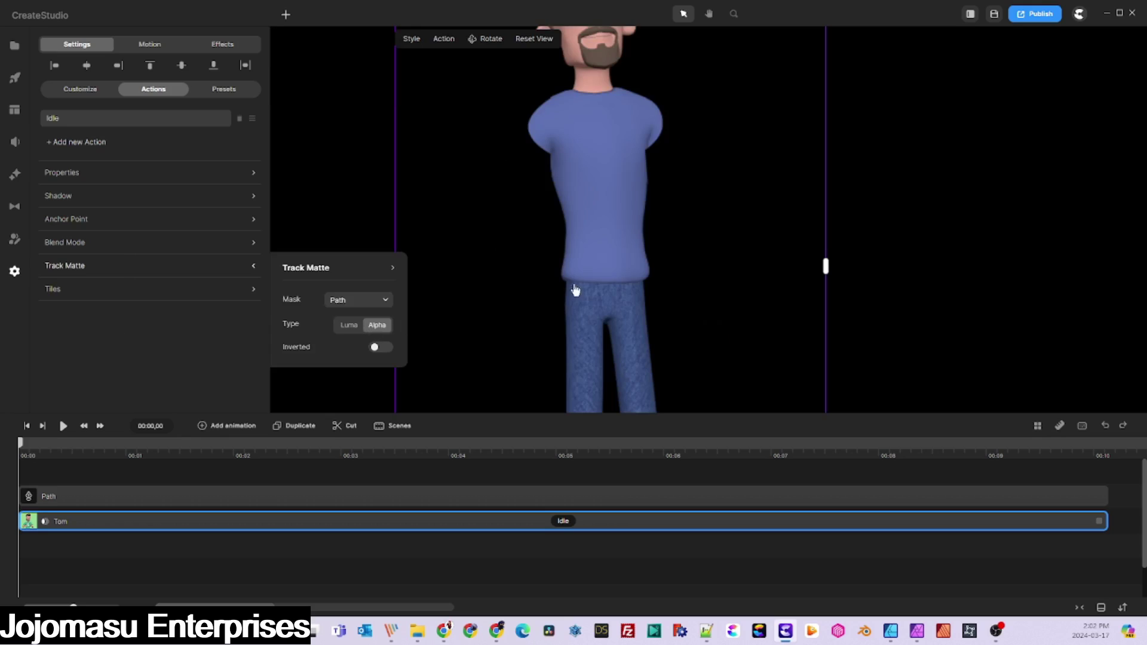
scroll(504, 256, "down", 5)
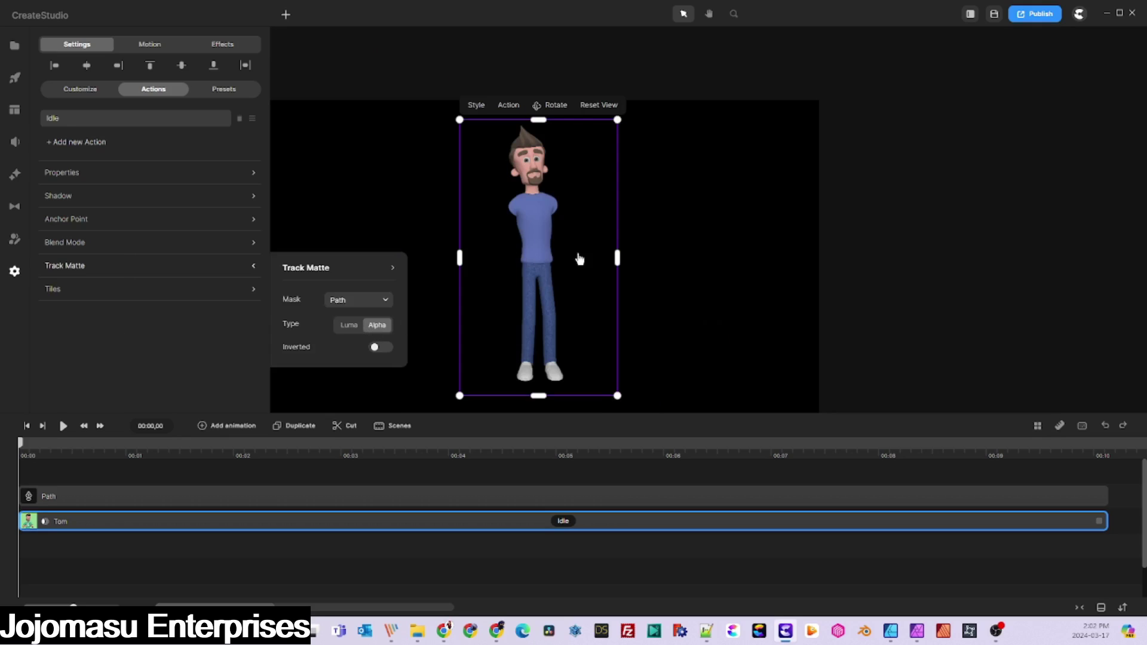
left_click(891, 225)
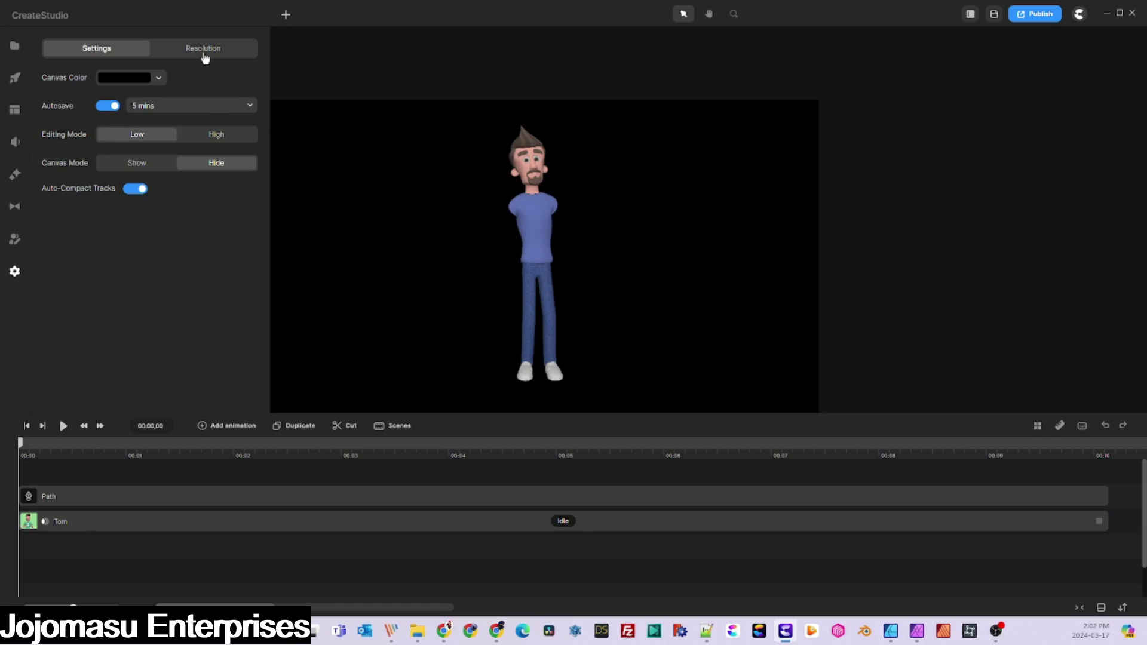
Add the TomArmLeft image from the Media library to the timeline, extended to 00:10.
left_click(14, 47)
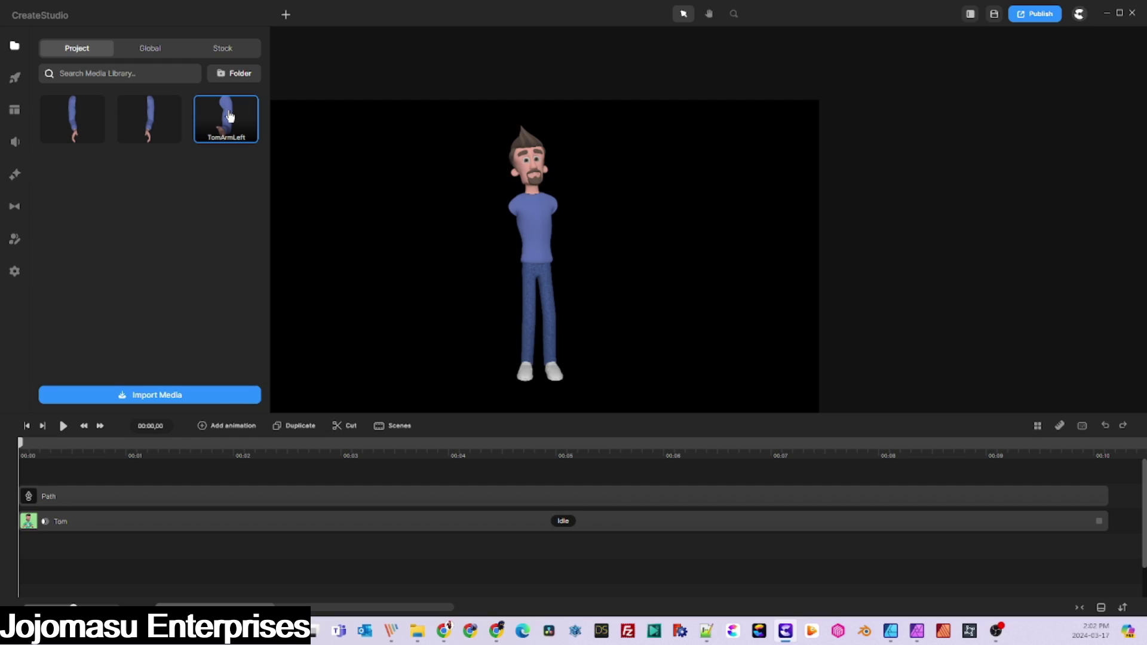
left_click_drag(230, 116, 49, 480)
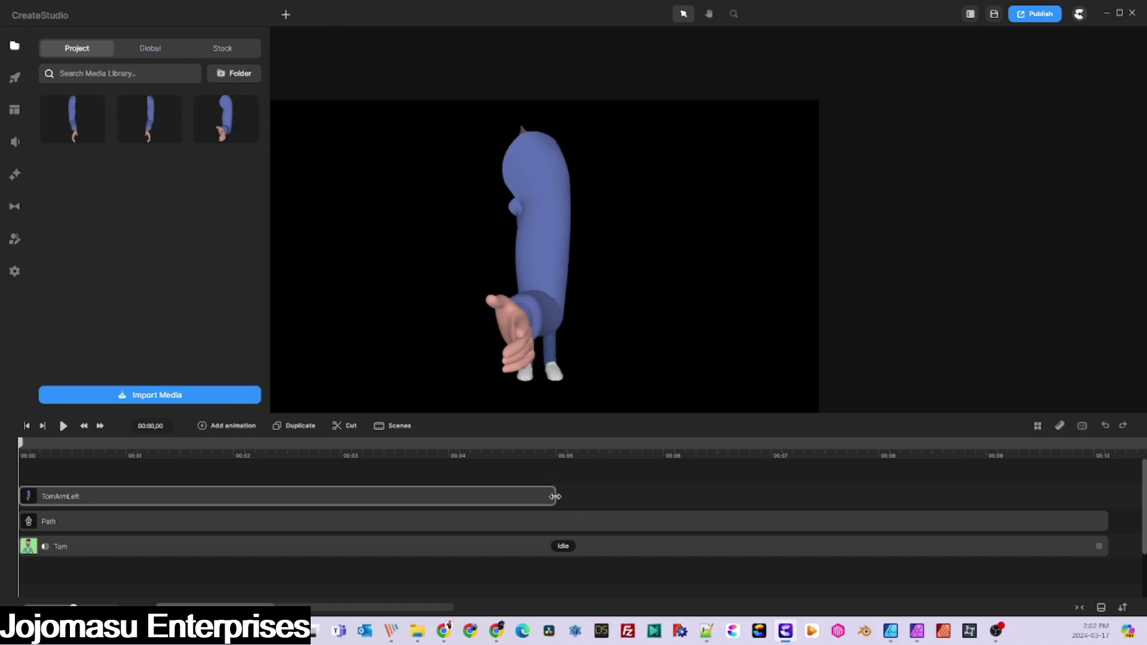
left_click_drag(557, 498, 1106, 503)
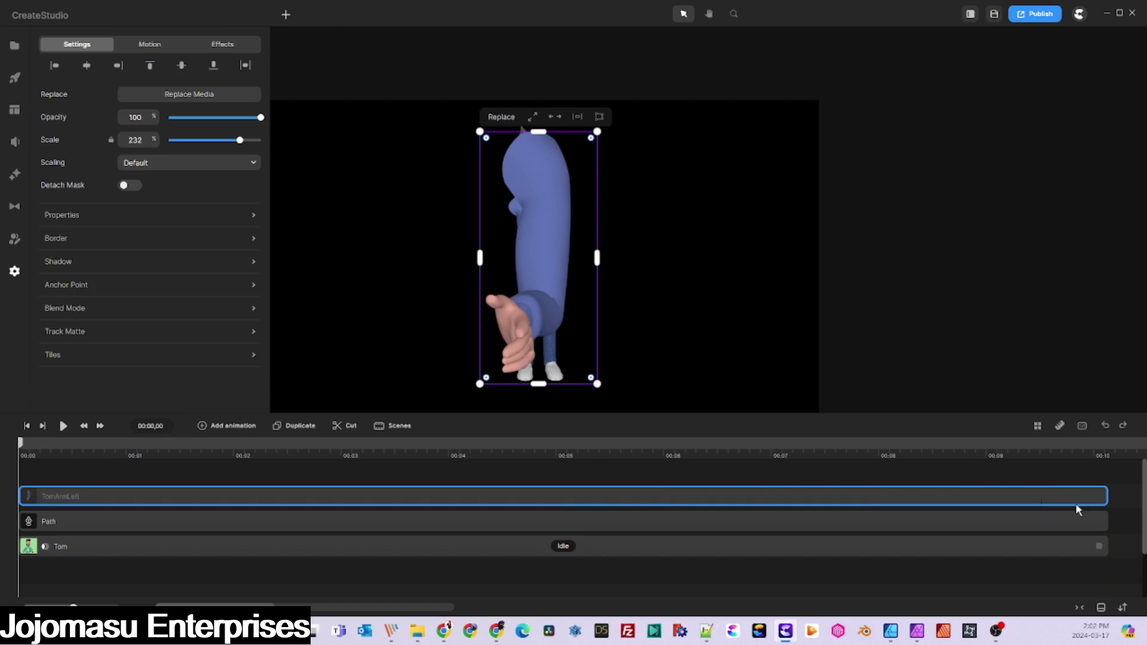
Scale the arm to 60% and position it on Tom's shoulder.
left_click_drag(480, 385, 567, 197)
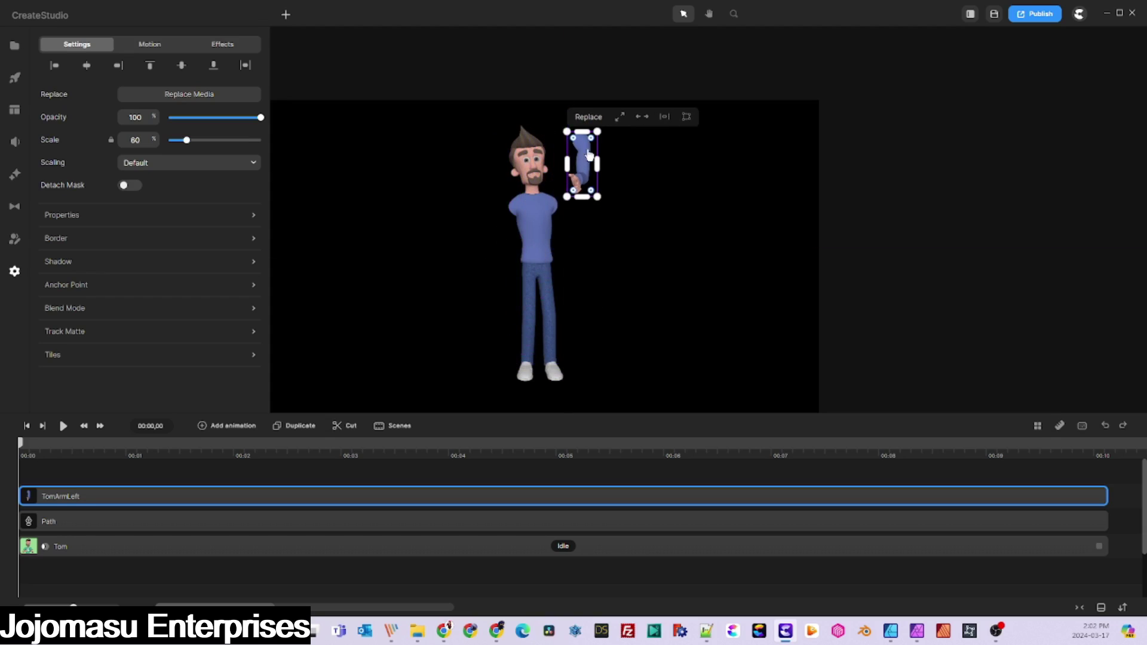
left_click_drag(589, 150, 554, 203)
scroll(565, 240, "up", 5)
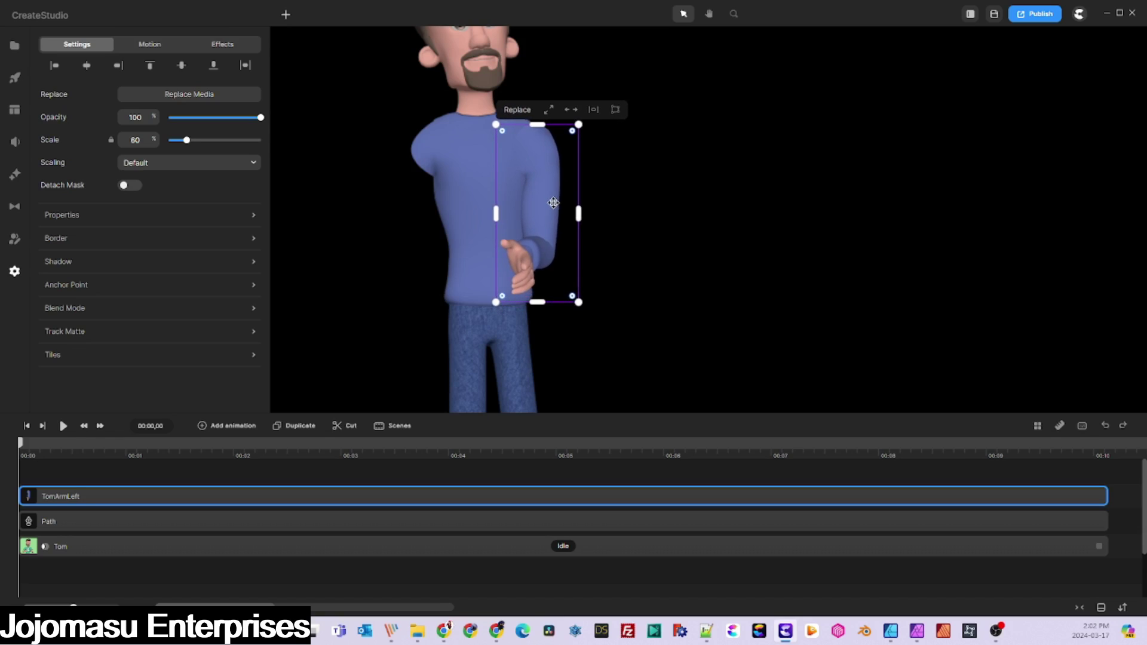
left_click(872, 229)
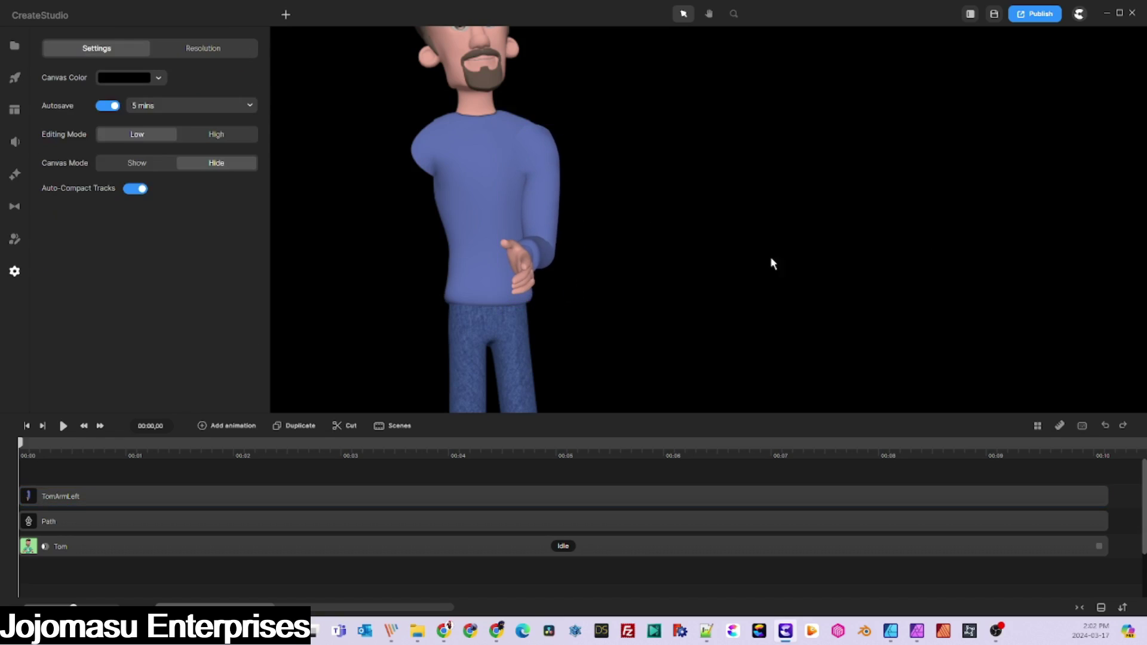
Duplicate the arm layer, mirror it horizontally and move it to Tom's other shoulder.
left_click(537, 229)
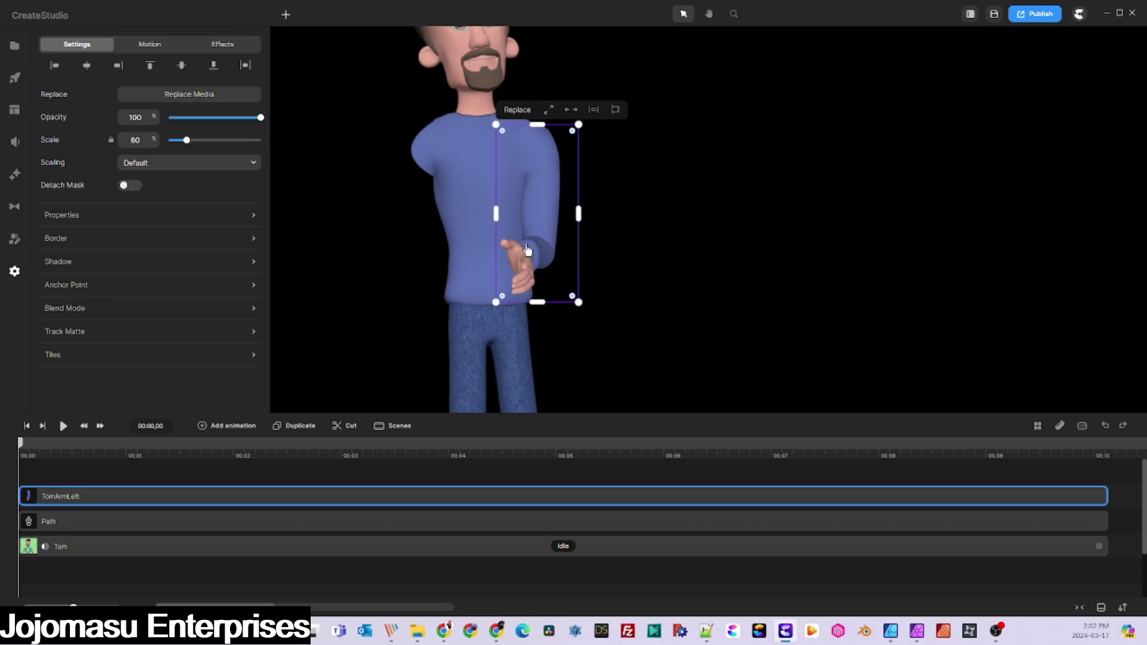
left_click(301, 428)
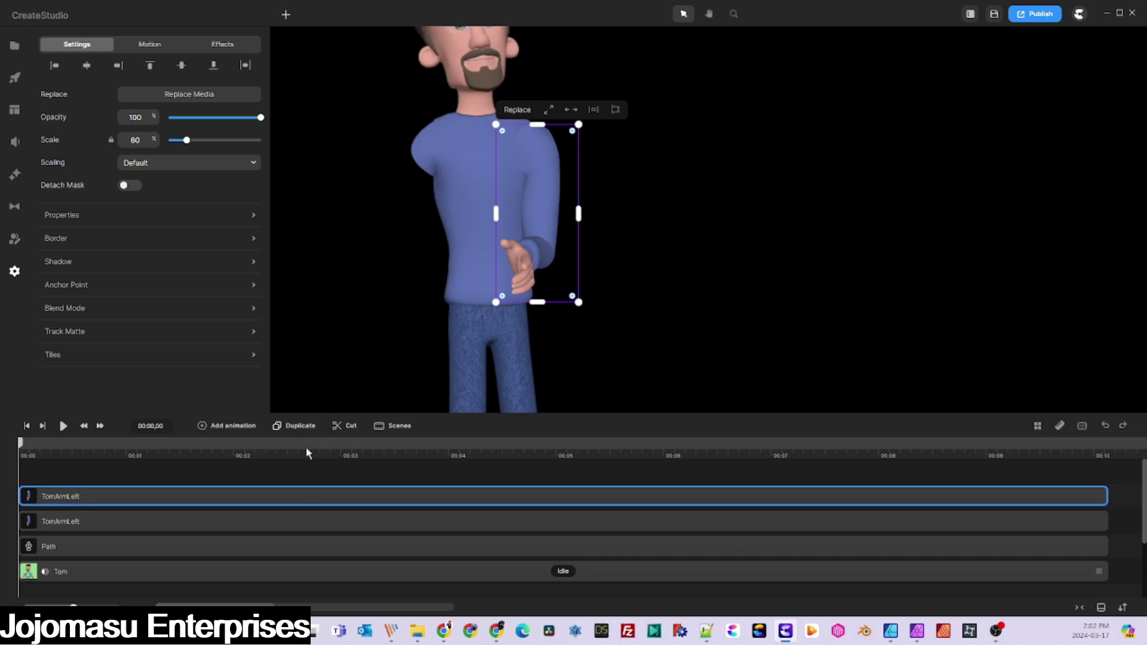
left_click(155, 217)
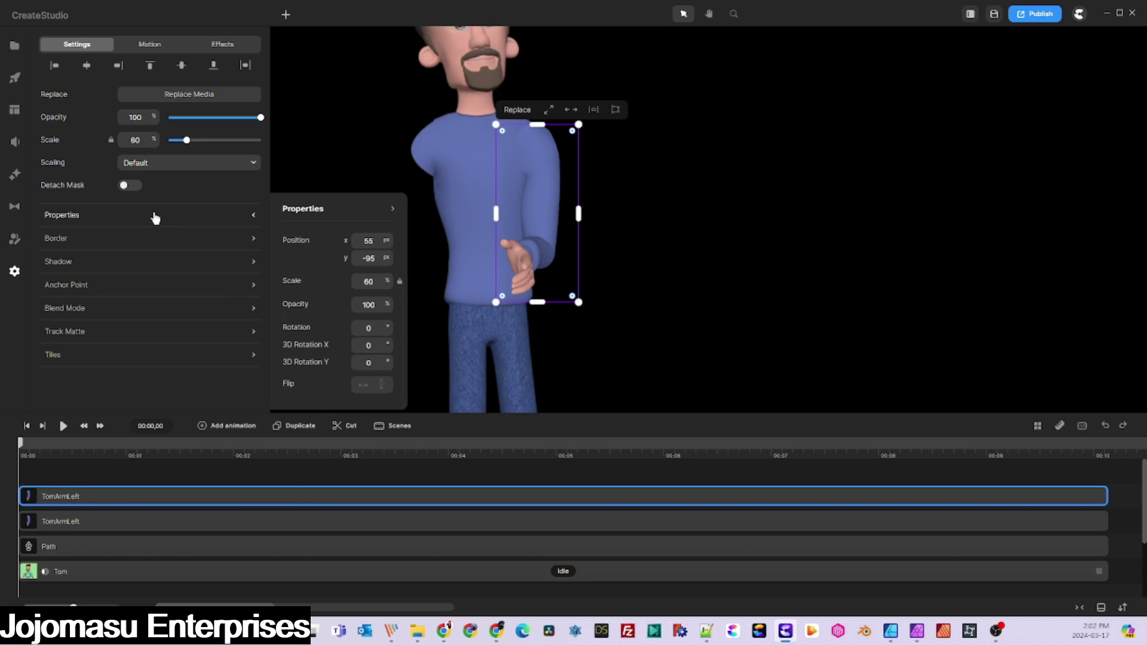
left_click(363, 385)
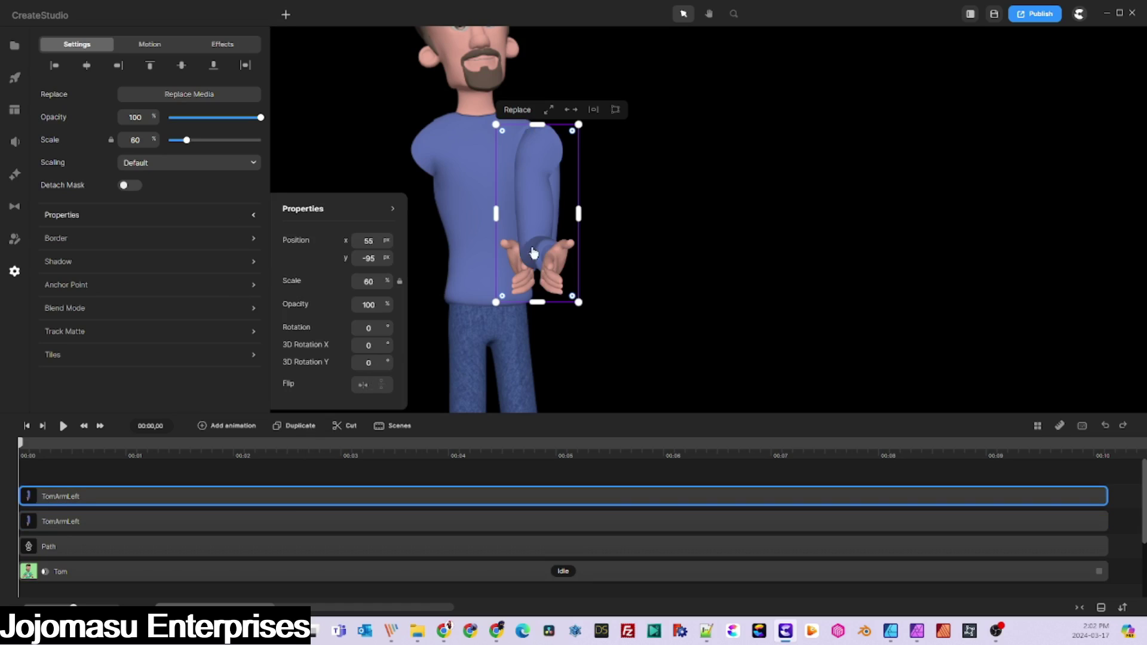
left_click_drag(534, 253, 427, 213)
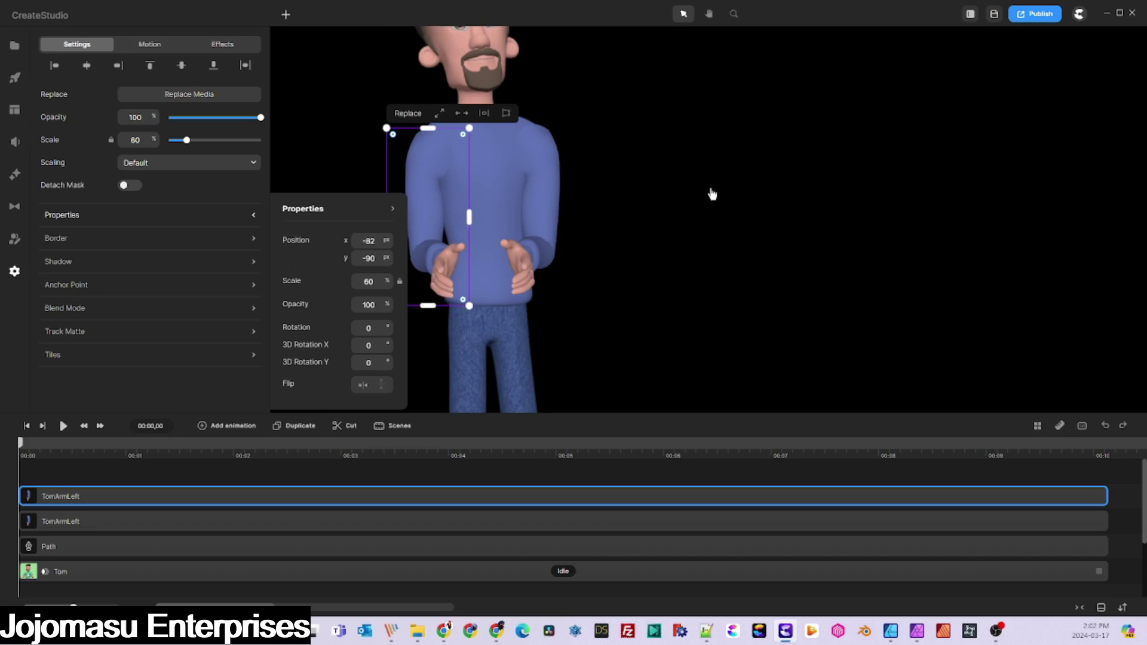
Fine-tune the mirrored arm's position over the character's right side.
left_click(713, 191)
left_click(433, 186)
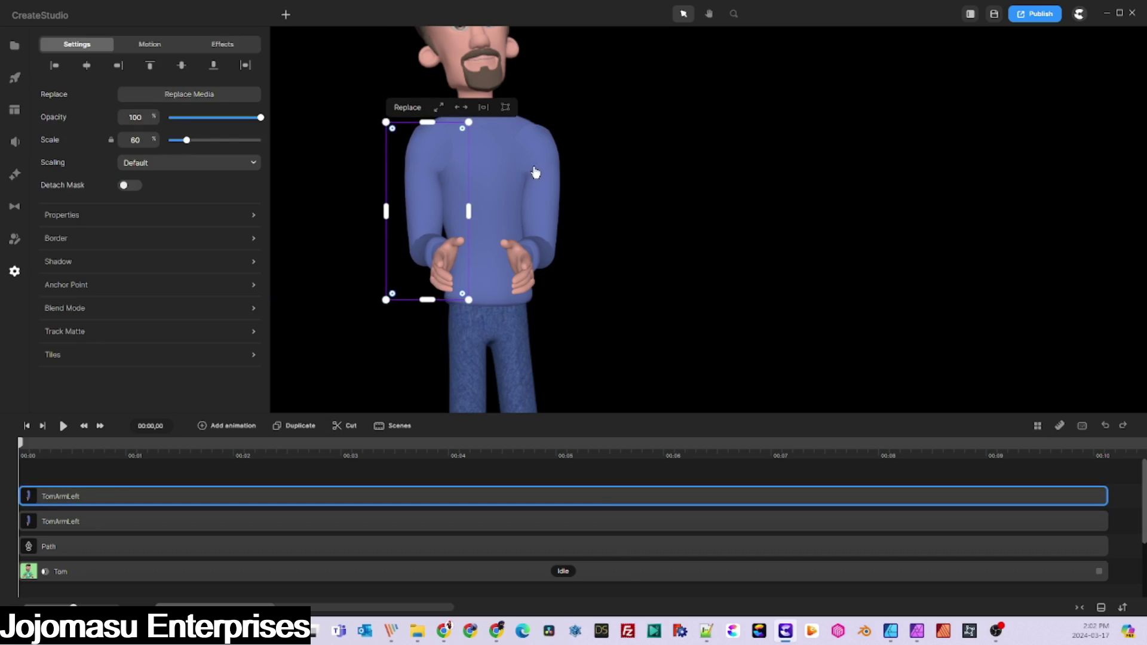
left_click_drag(538, 171, 527, 163)
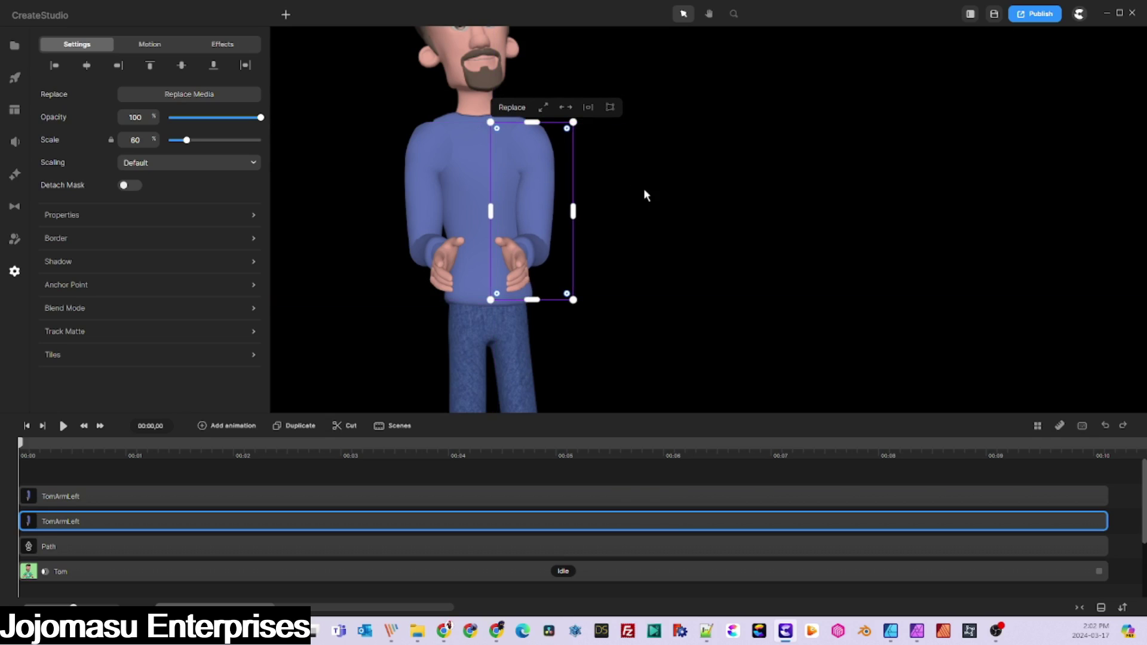
left_click(886, 213)
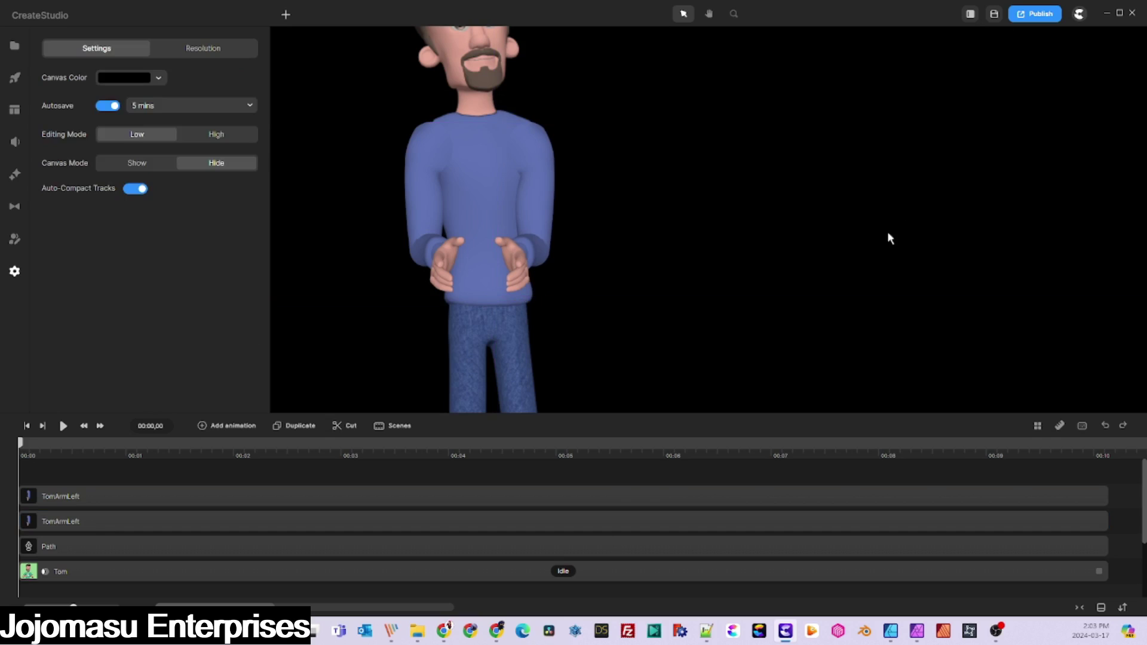
Move the left arm's anchor point up to its shoulder.
left_click(426, 258)
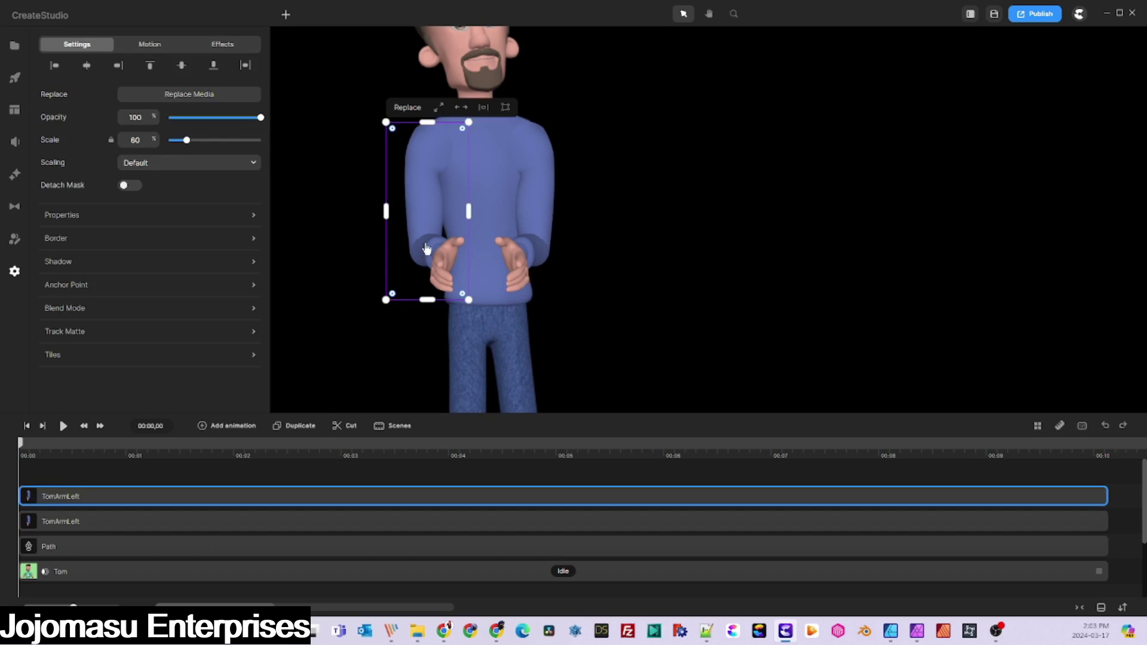
left_click(65, 284)
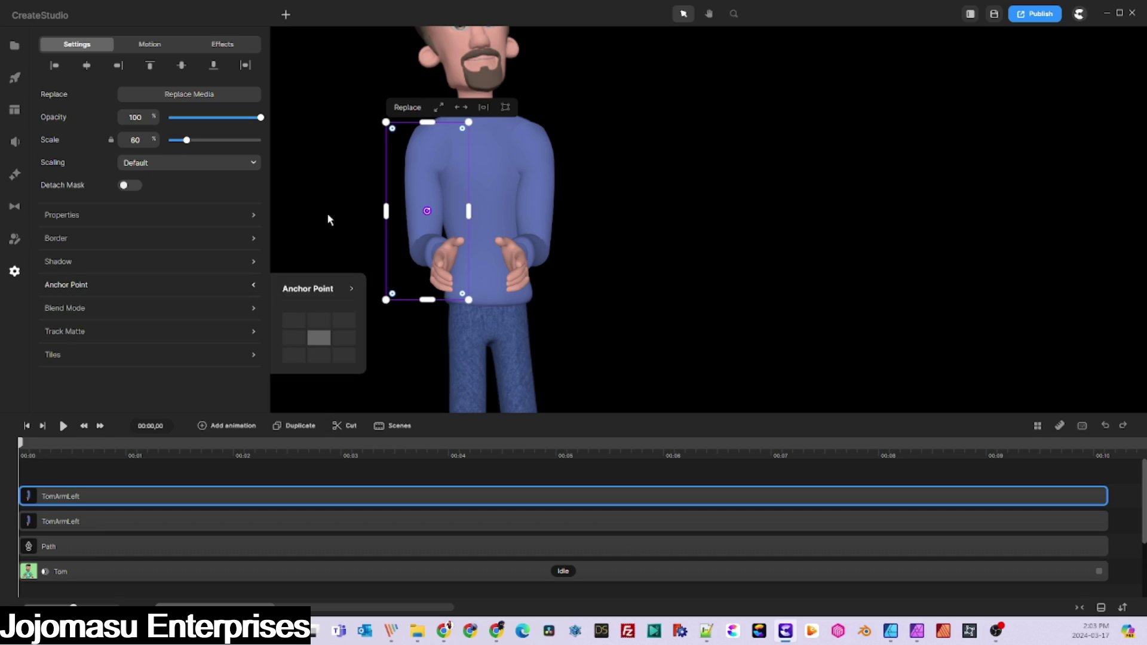
left_click_drag(433, 214, 436, 146)
Move the other arm's anchor point up to its shoulder and save with Ctrl+S.
left_click(438, 530)
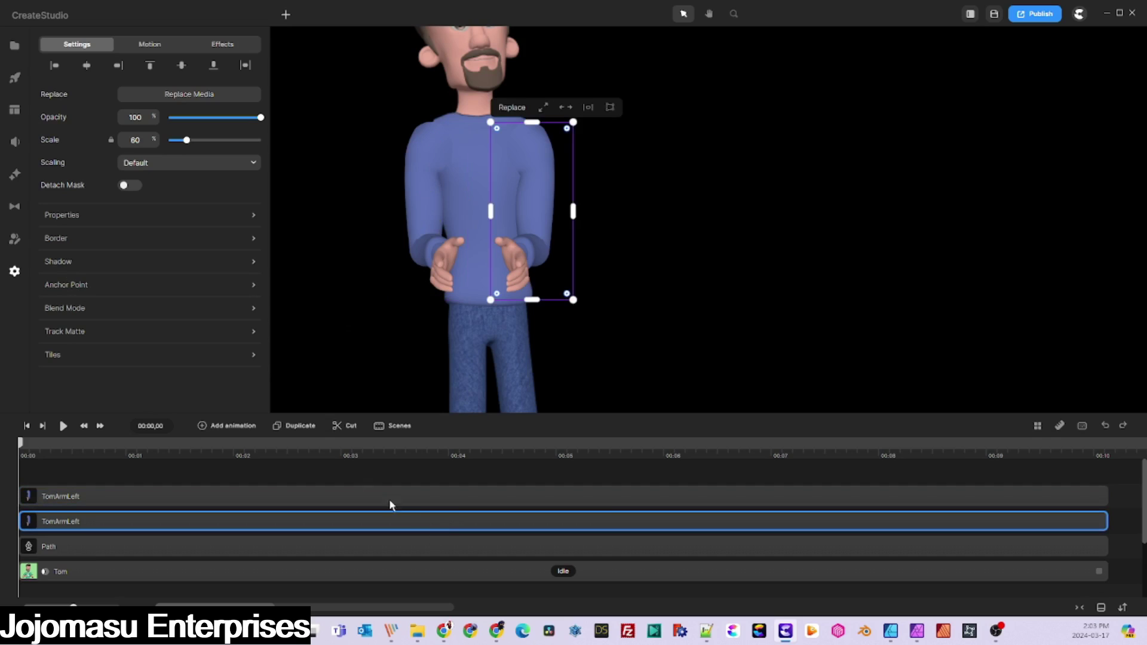
left_click(69, 287)
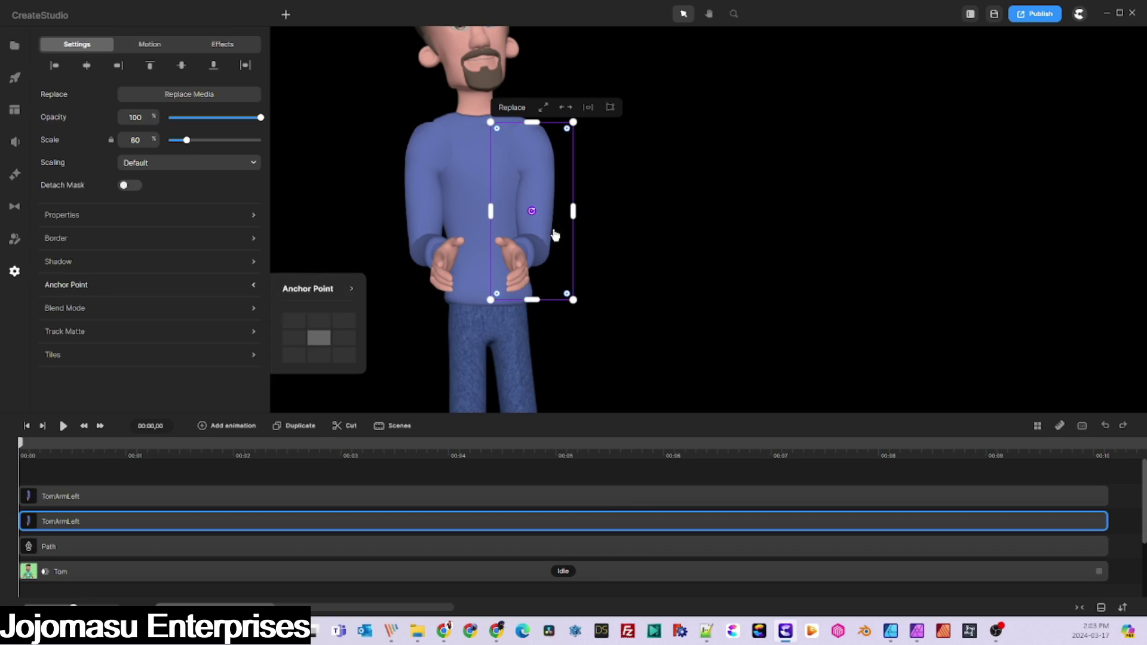
left_click_drag(531, 212, 527, 149)
key("ctrl+s")
left_click(858, 186)
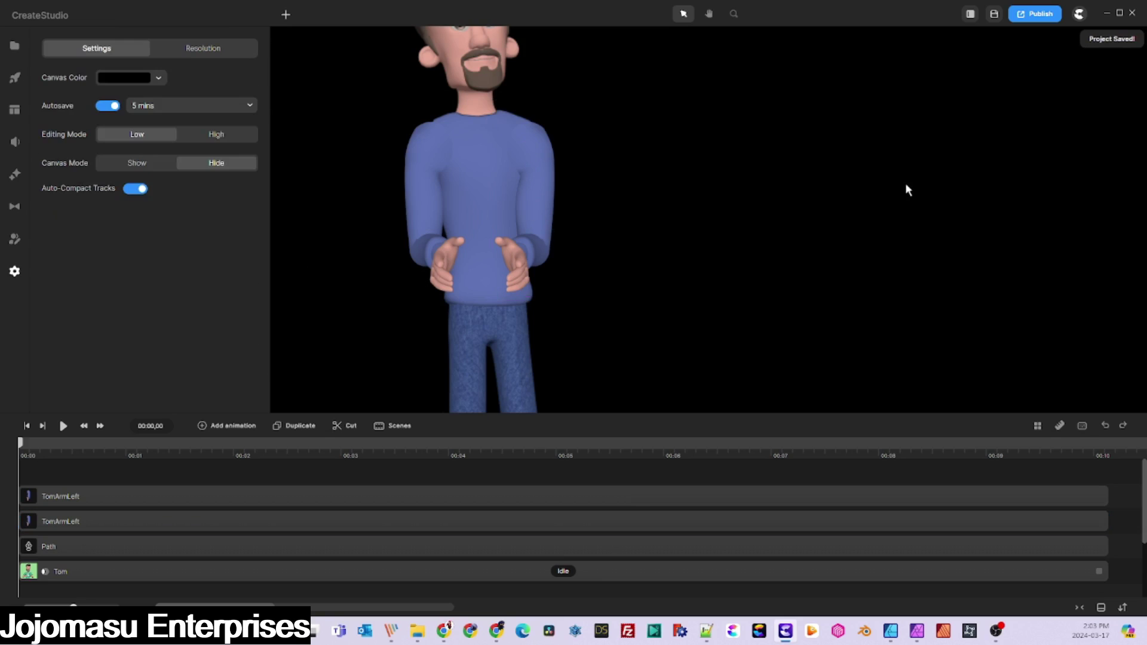
Give the first arm a Motion > Loop > Rotation Swing with 20 loops spanning the full timeline.
left_click(142, 496)
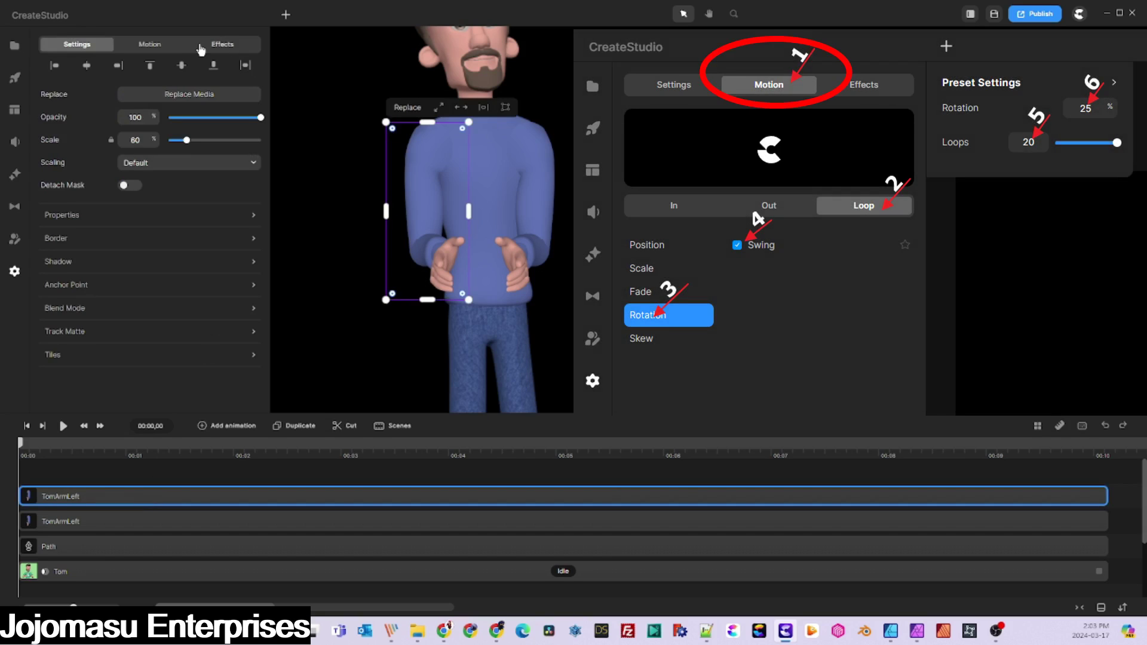
left_click(151, 46)
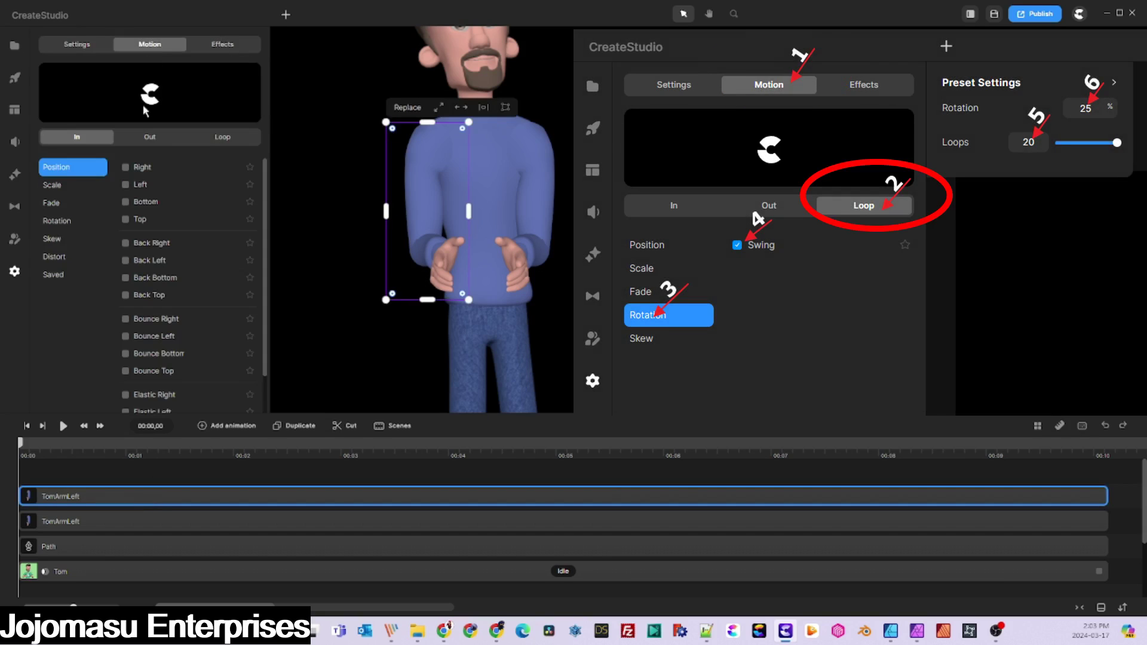
left_click(222, 138)
left_click(57, 221)
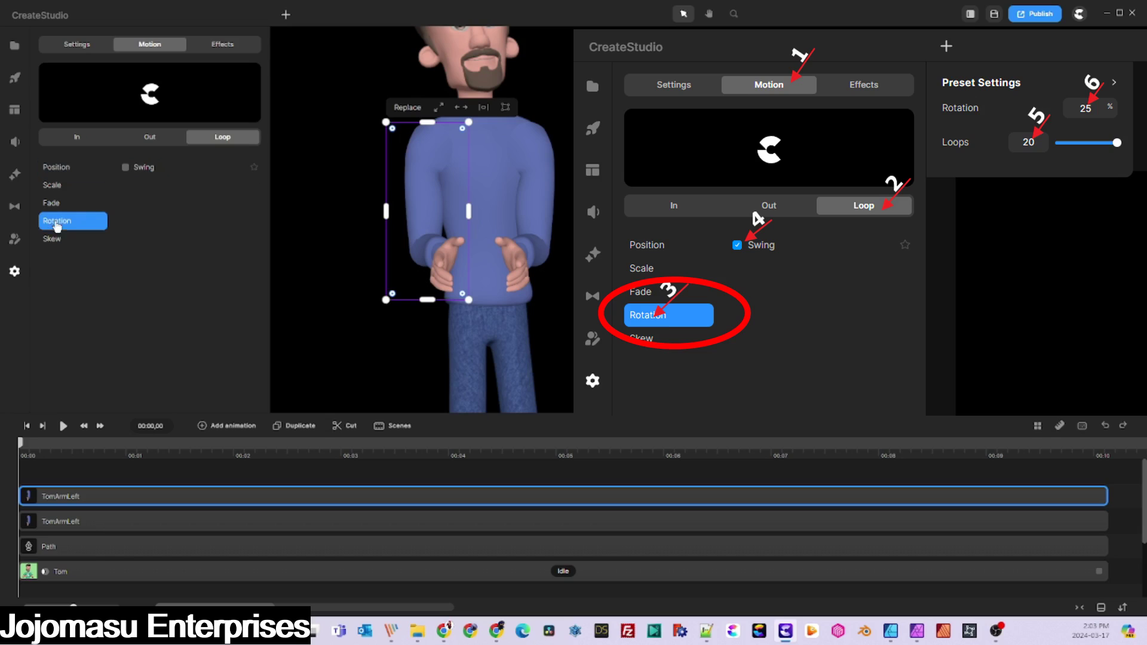
left_click(125, 168)
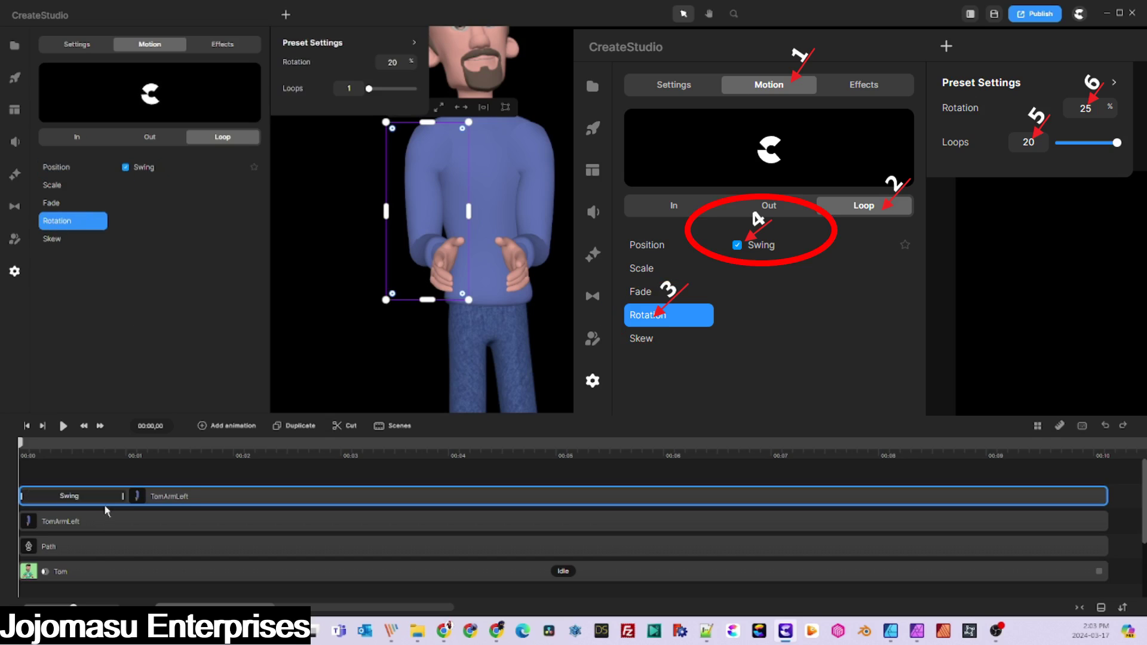
left_click_drag(156, 496, 1143, 502)
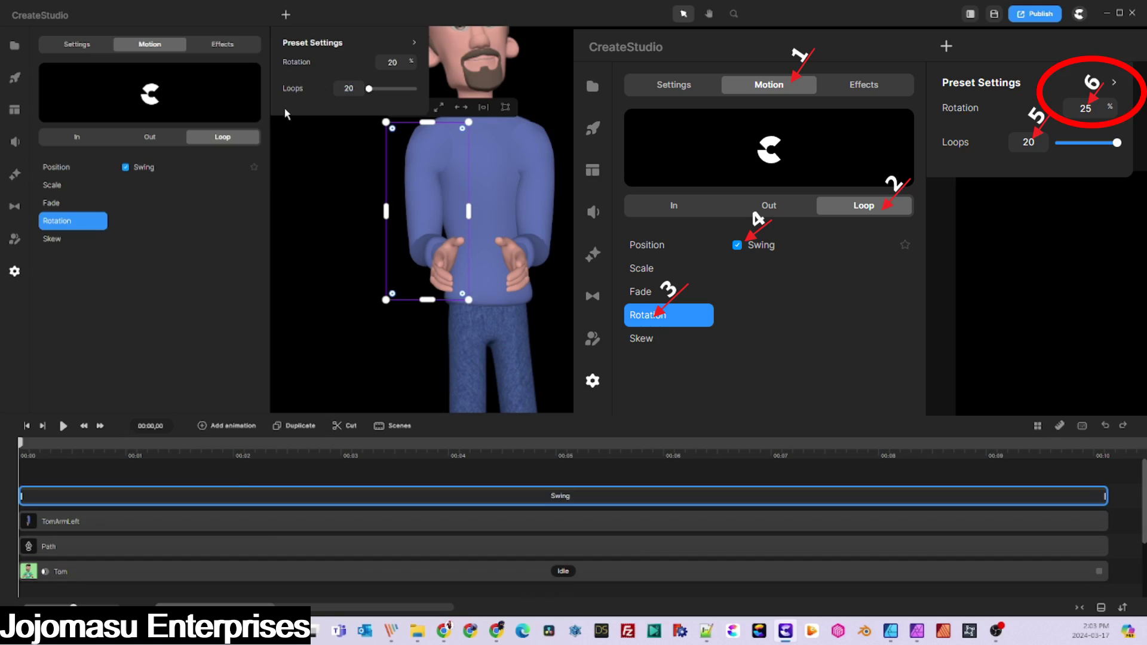
left_click_drag(391, 62, 401, 65)
mouse_move(20, 442)
left_mouse_down()
mouse_move(161, 462)
mouse_move(20, 463)
left_mouse_up()
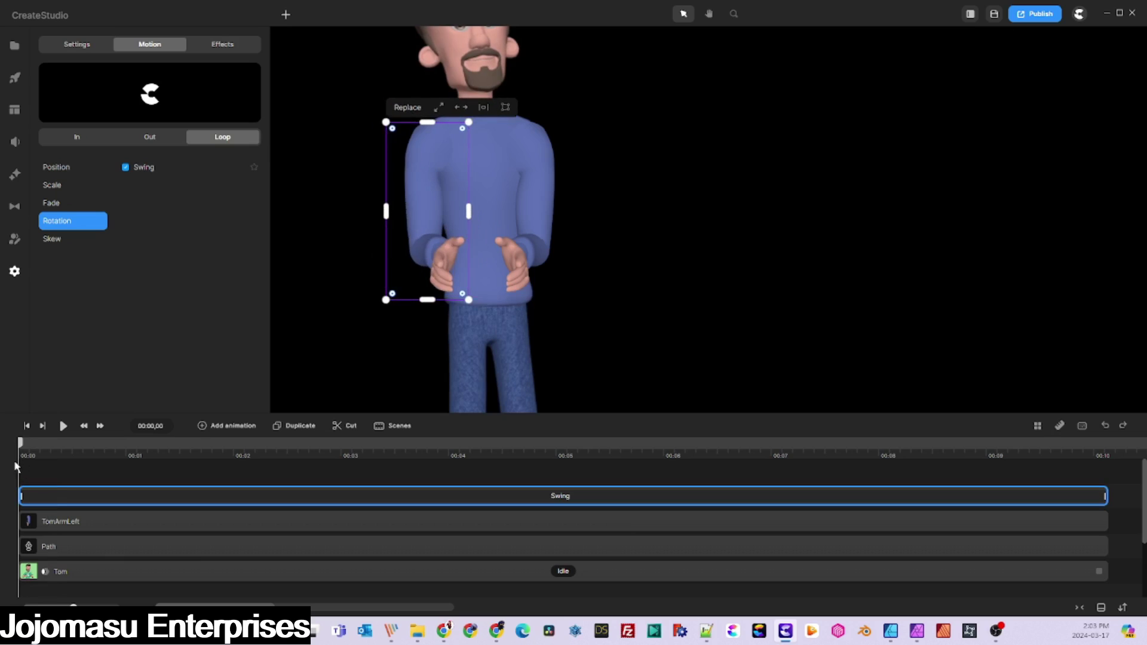
Apply a Loop > Rotation Swing to the second arm with Loops 20 and Rotation -25.
left_click(426, 526)
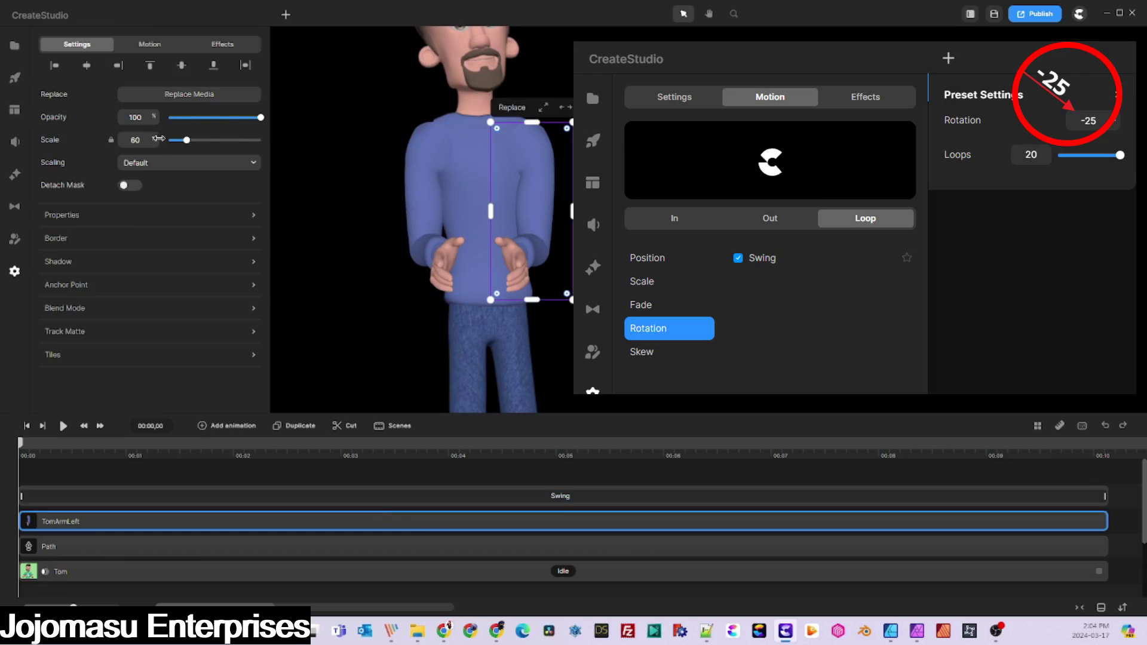
left_click(149, 45)
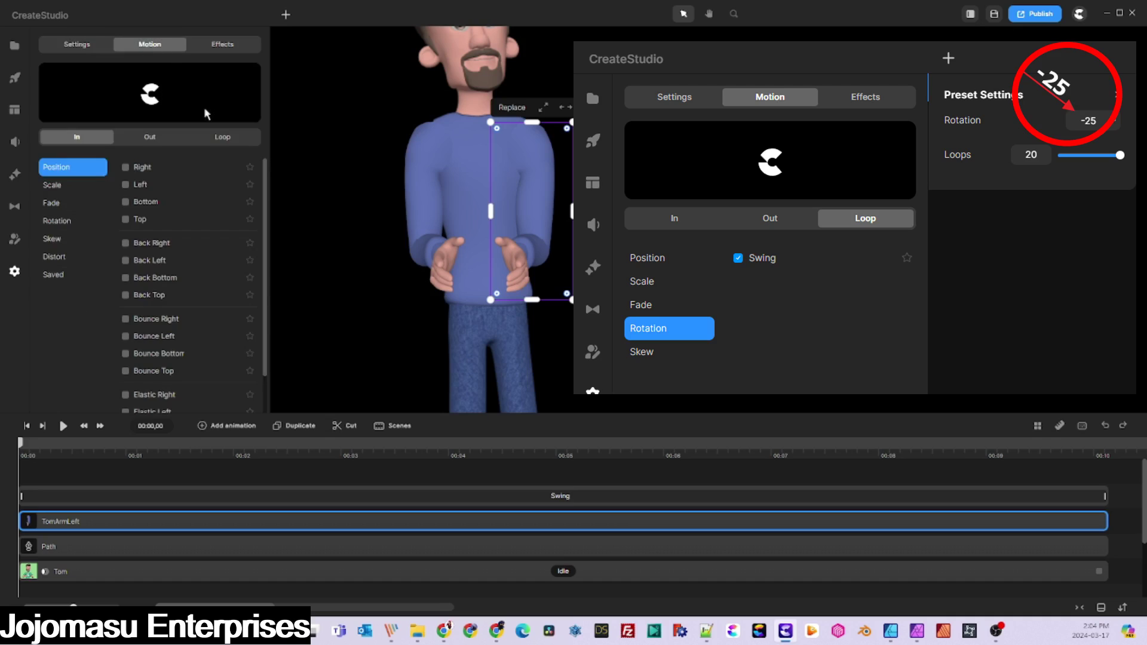
left_click(229, 142)
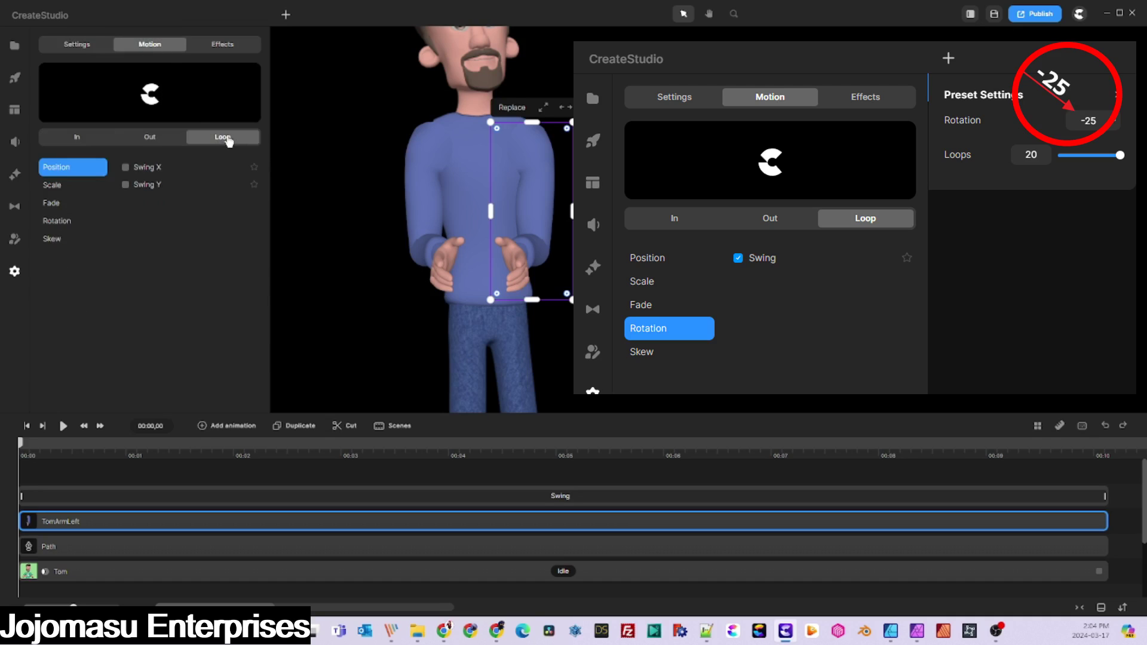
left_click(61, 223)
left_click(126, 167)
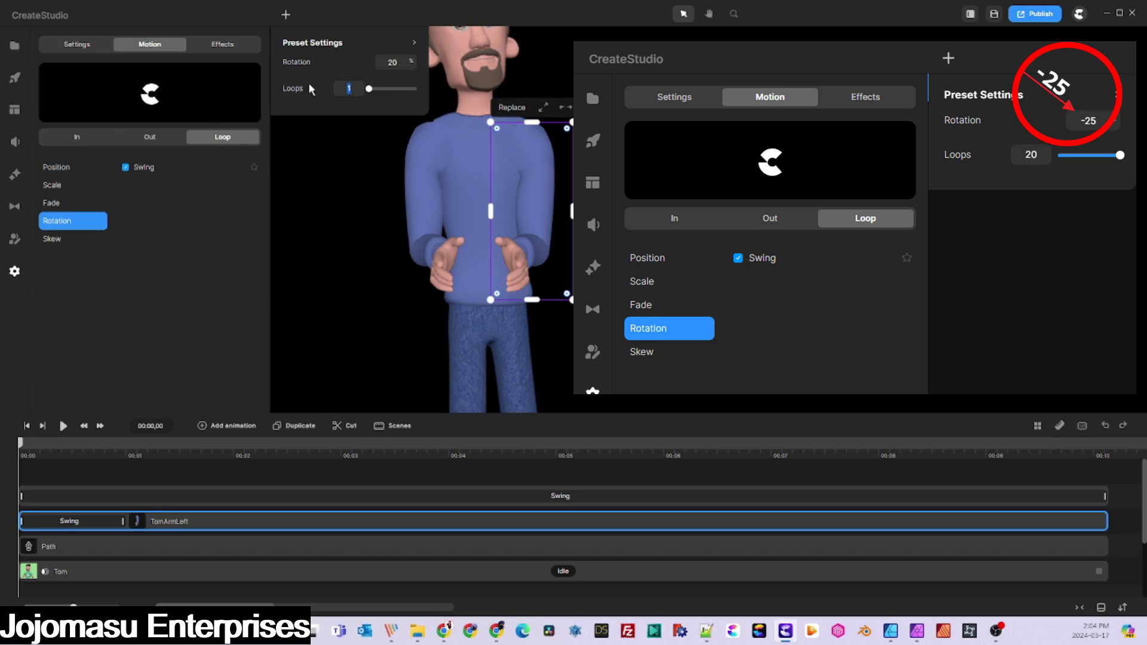
type("20")
type("-25")
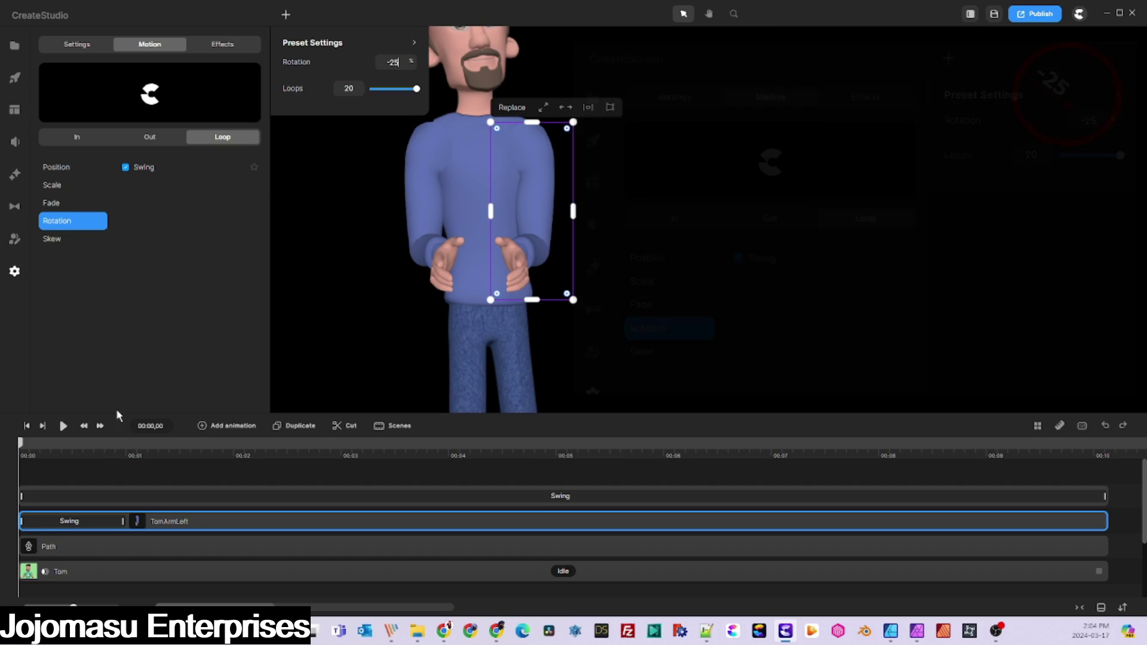
Stretch the second arm's Swing clip across the whole timeline.
left_click(117, 525)
left_click_drag(119, 524, 1109, 523)
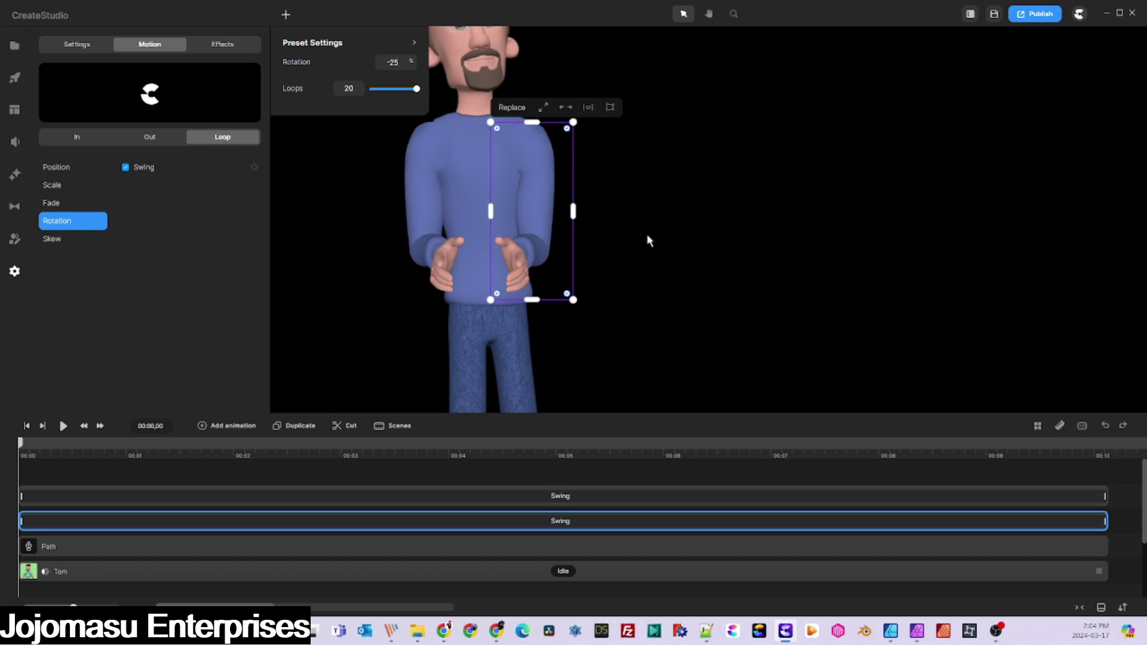
scroll(646, 234, "down", 5)
left_click(453, 221)
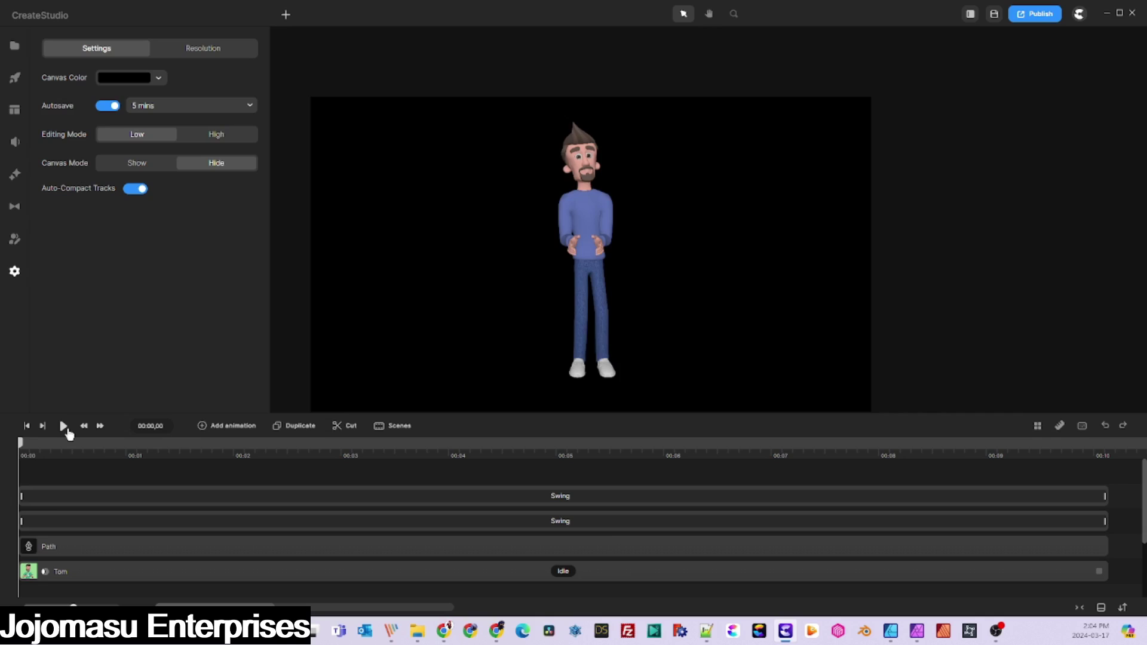
Play back the clapping animation and stop at 00:04,13.
left_click(65, 428)
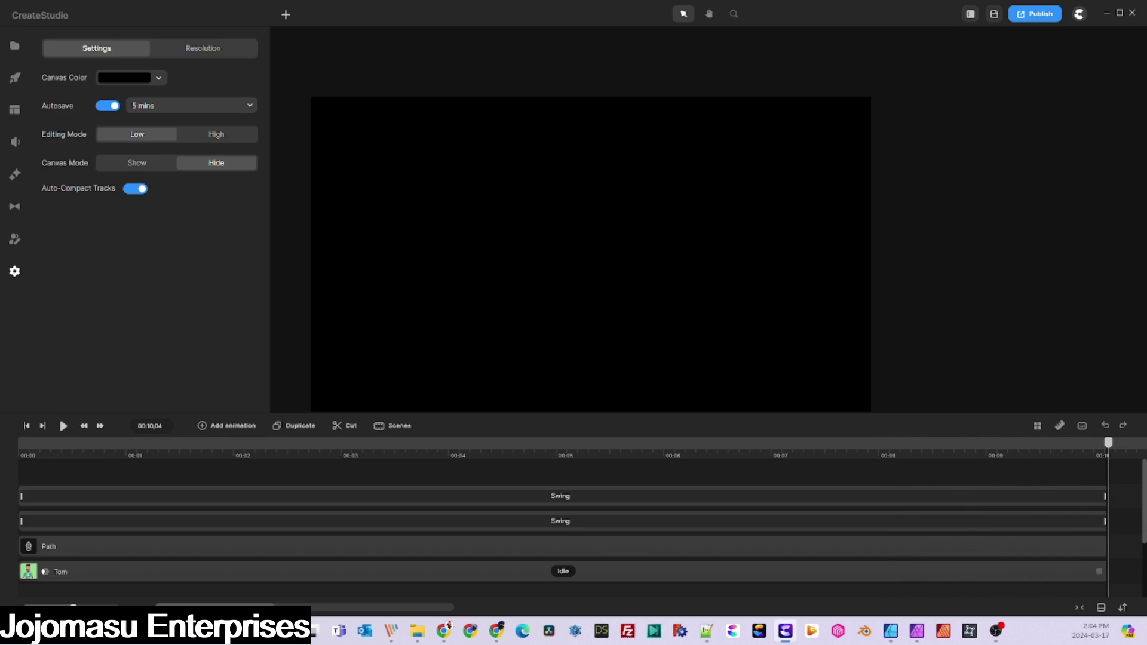
left_click(493, 449)
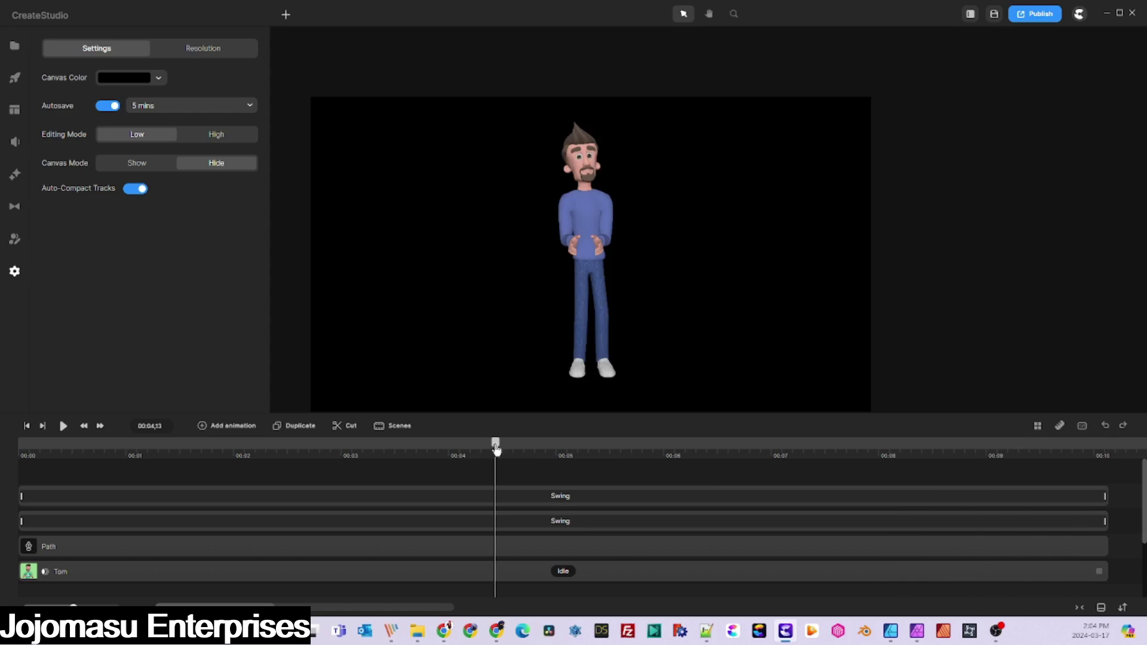
scroll(585, 204, "up", 5)
Nudge the right arm into place, then replay the scene from the start.
left_click_drag(489, 224, 496, 224)
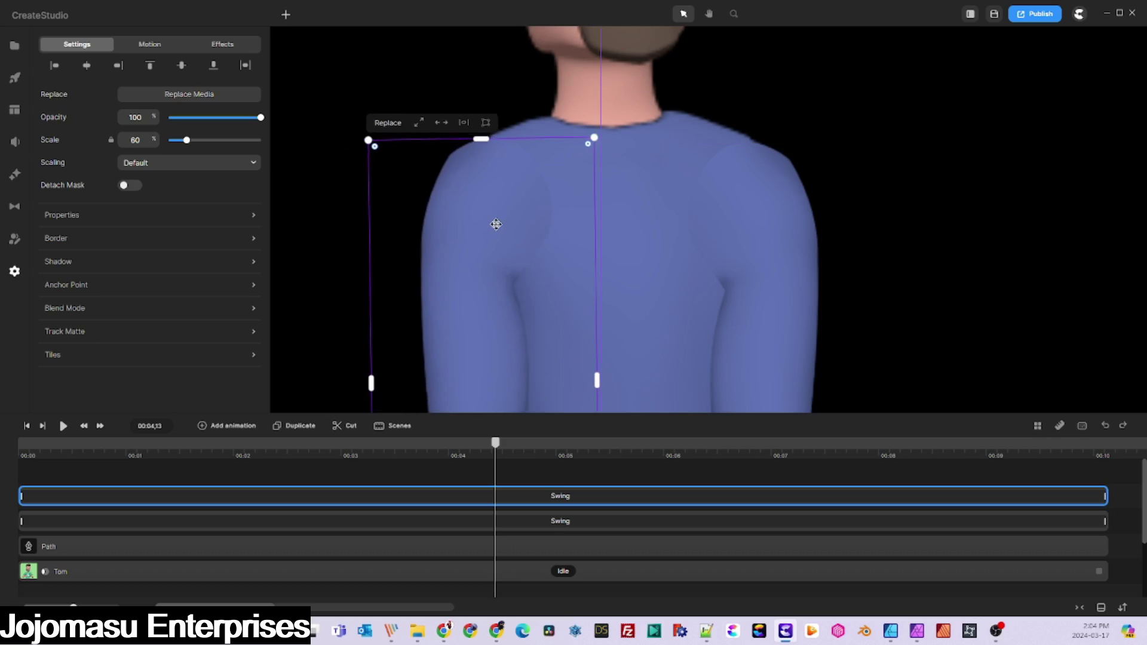
left_click_drag(756, 255, 760, 245)
scroll(538, 244, "down", 5)
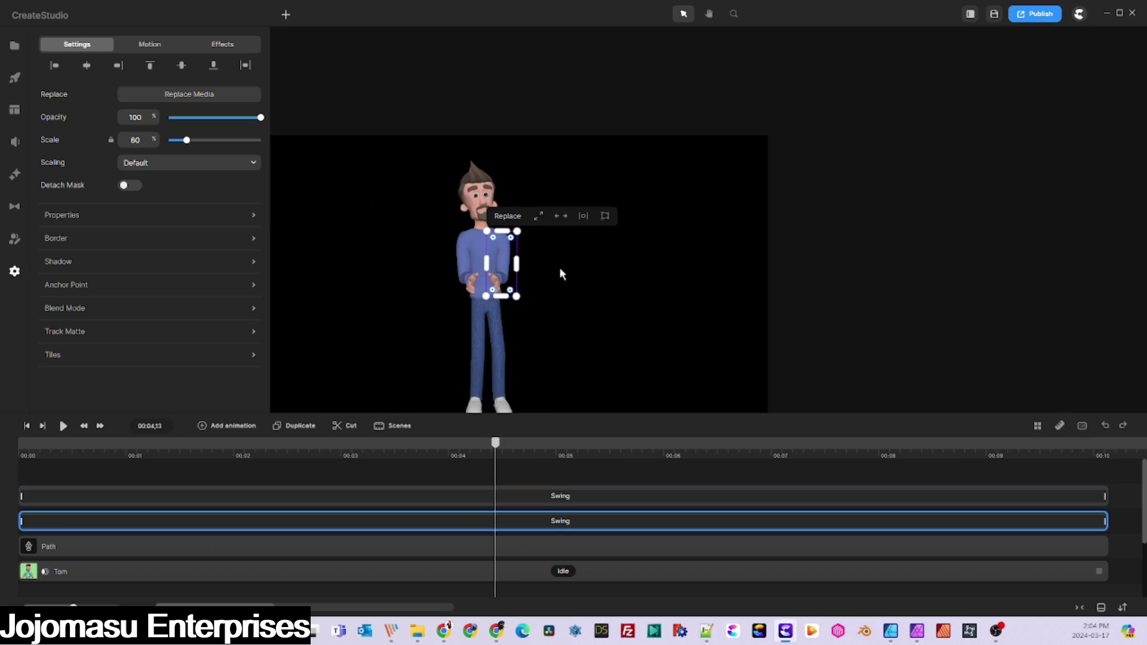
left_click(808, 249)
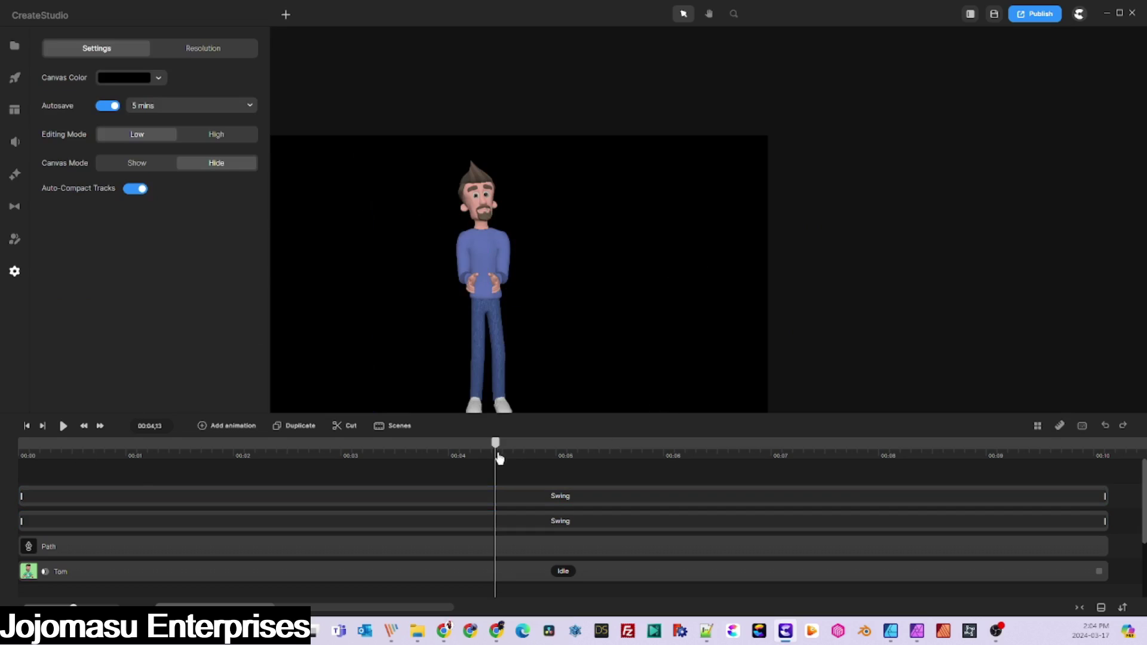
left_click_drag(412, 459, 6, 460)
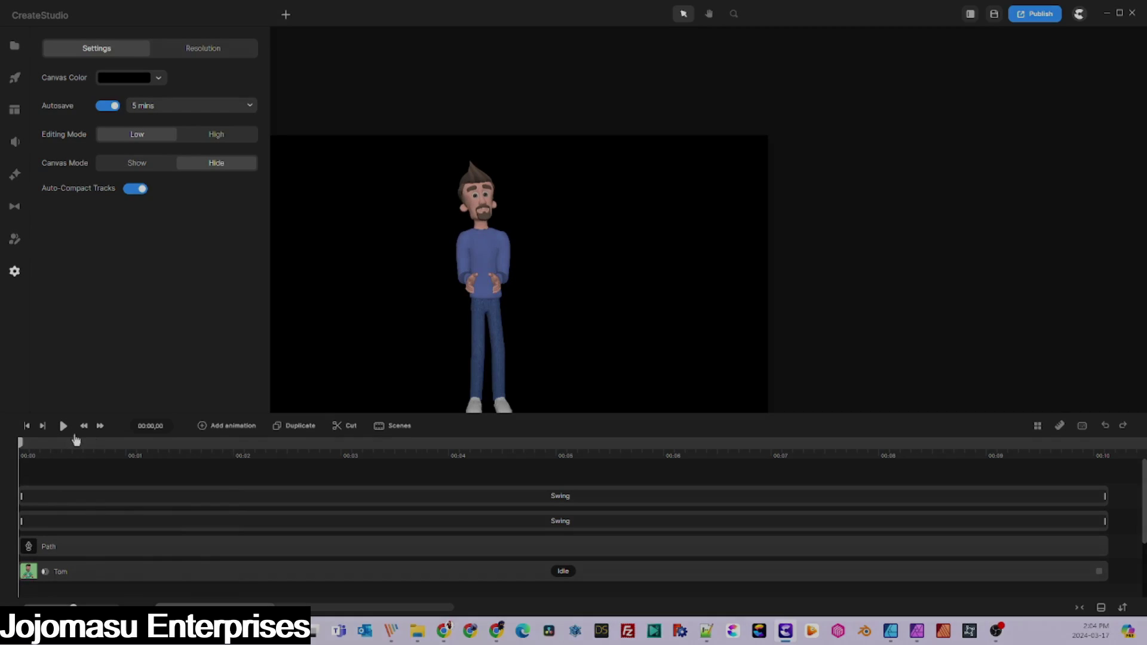
left_click(64, 426)
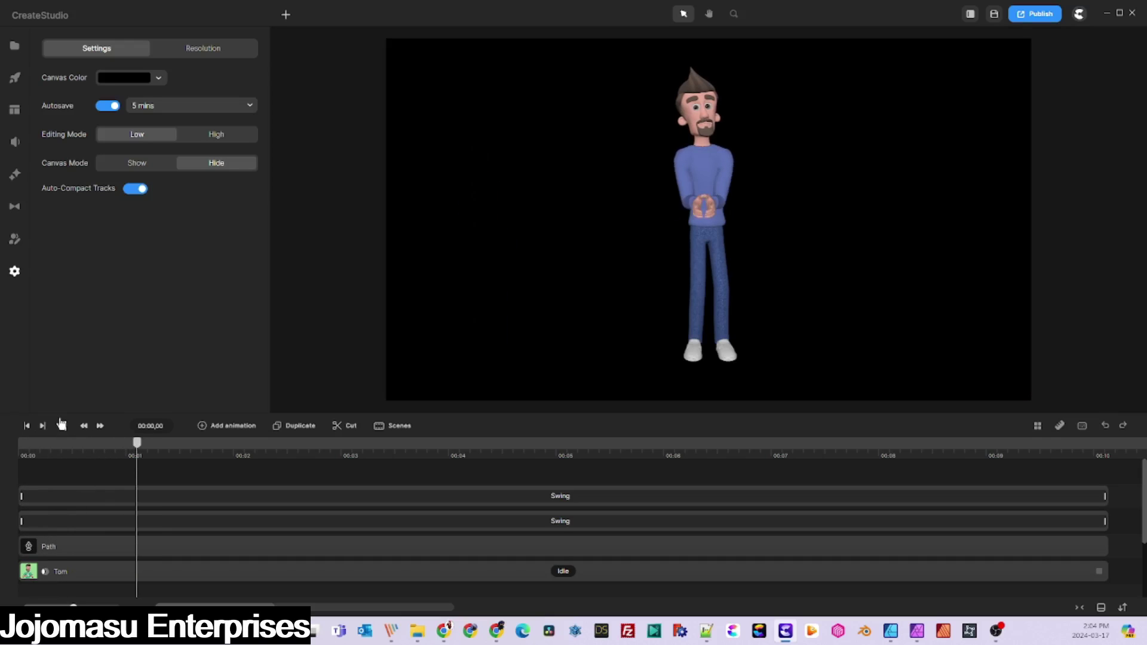